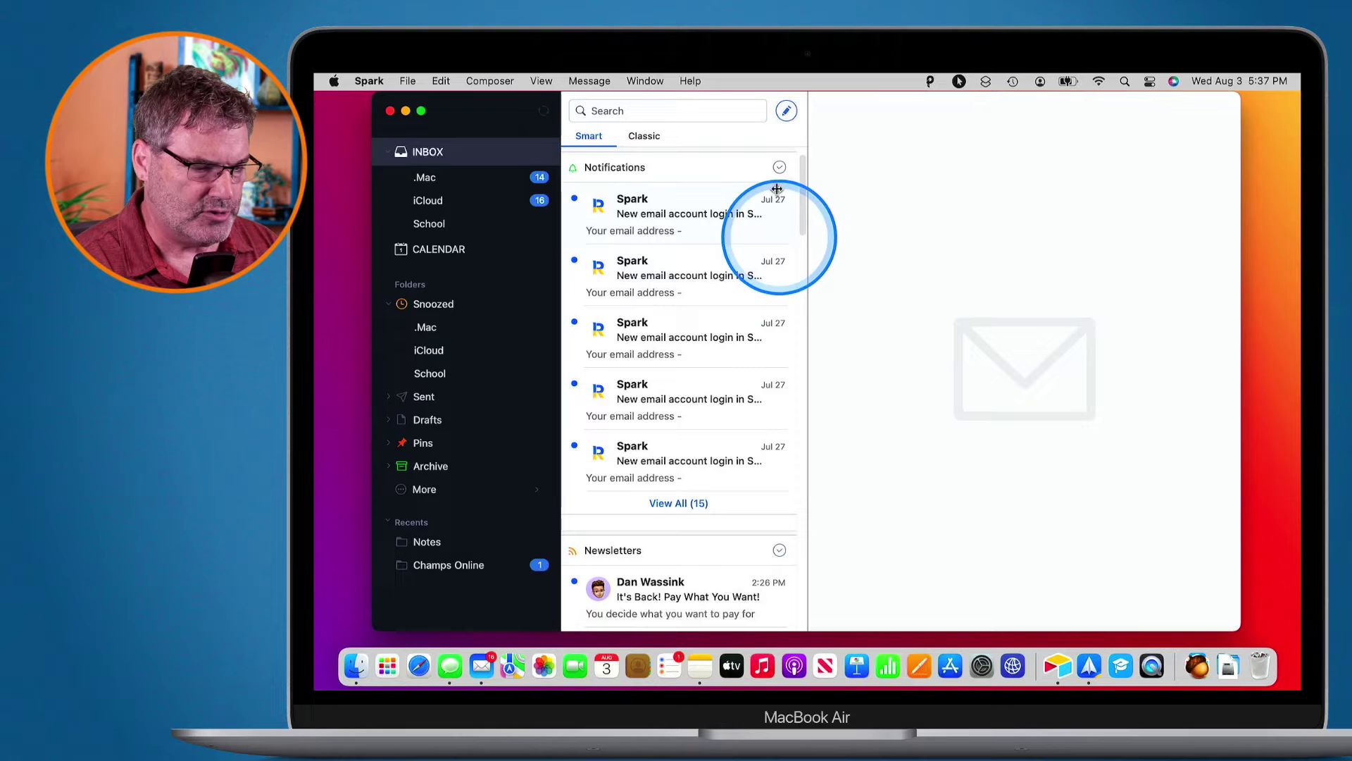
Compose a new email and enter the subject 'Need Response by next Wednesday'
left_click(785, 113)
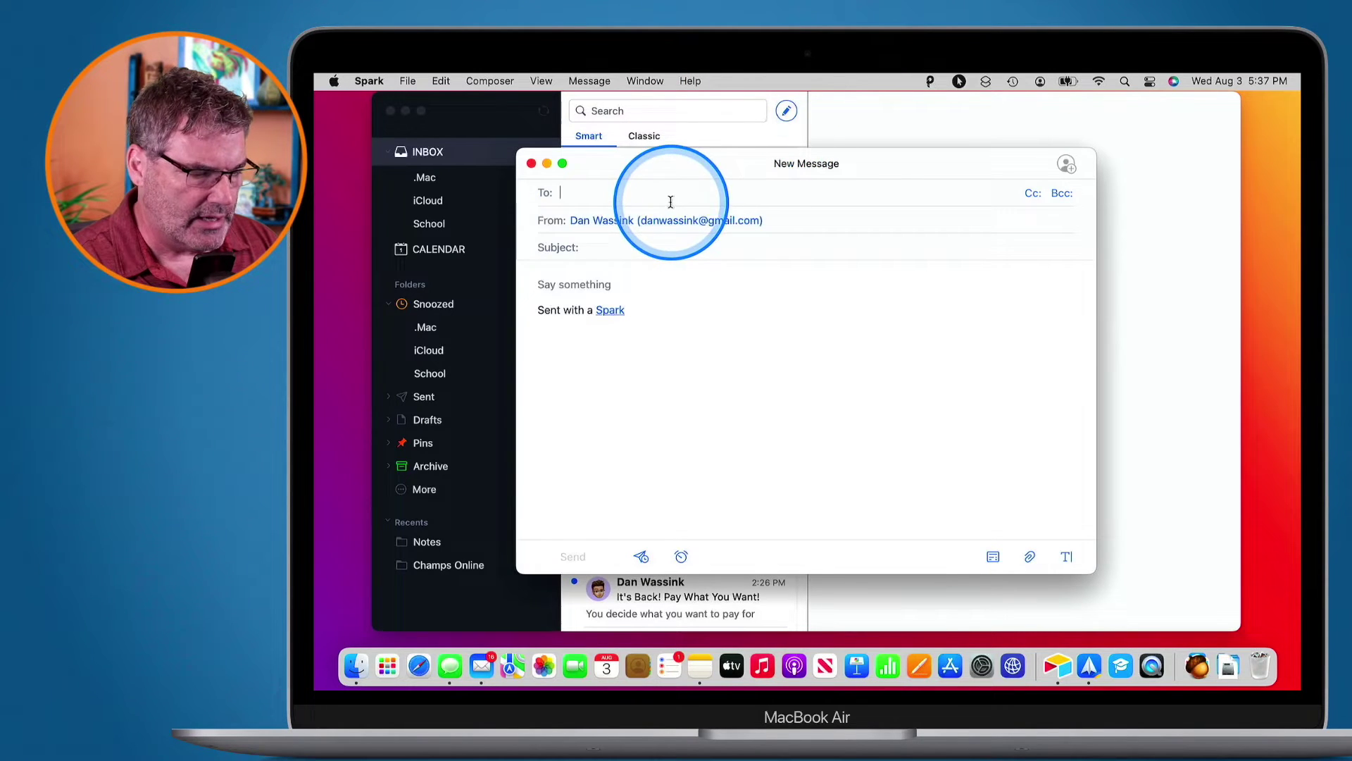
left_click(617, 251)
type("Need Res")
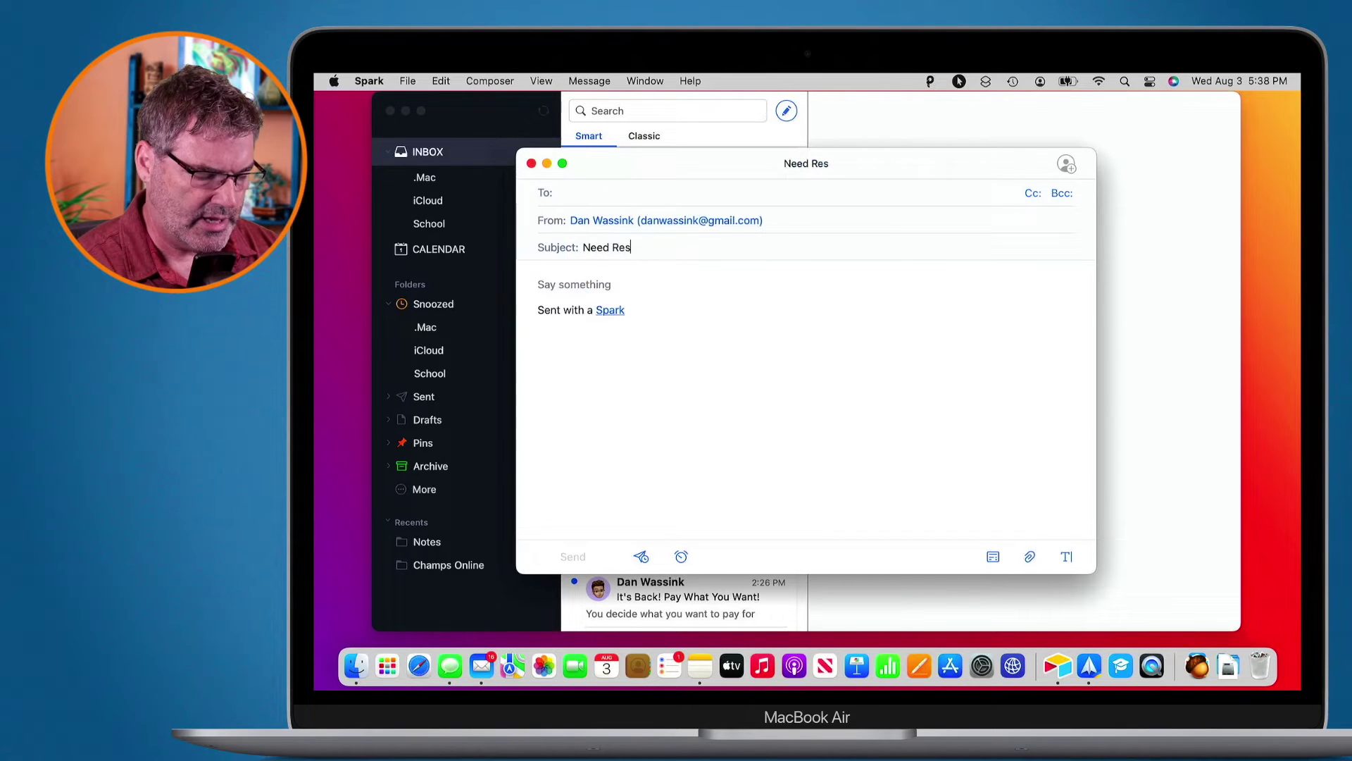
type("ponse by ")
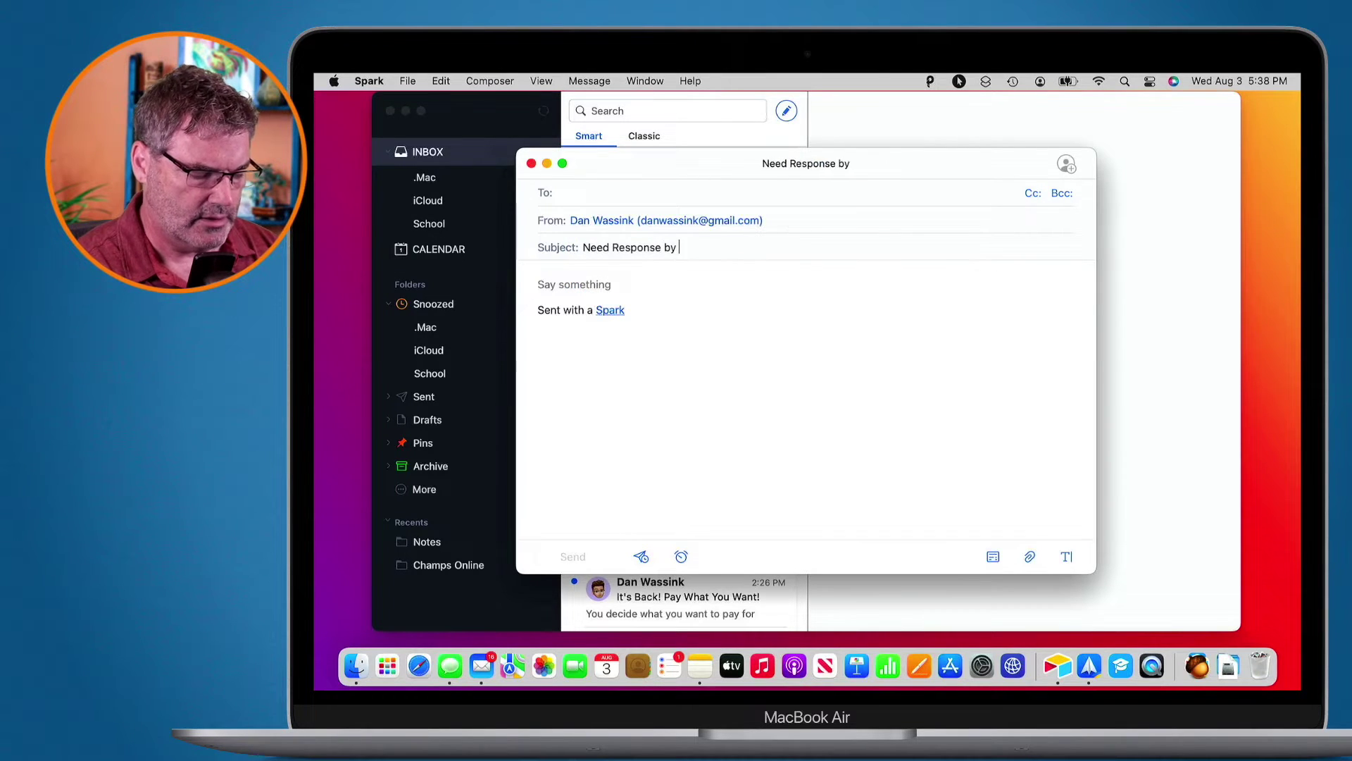
type("next Wedne")
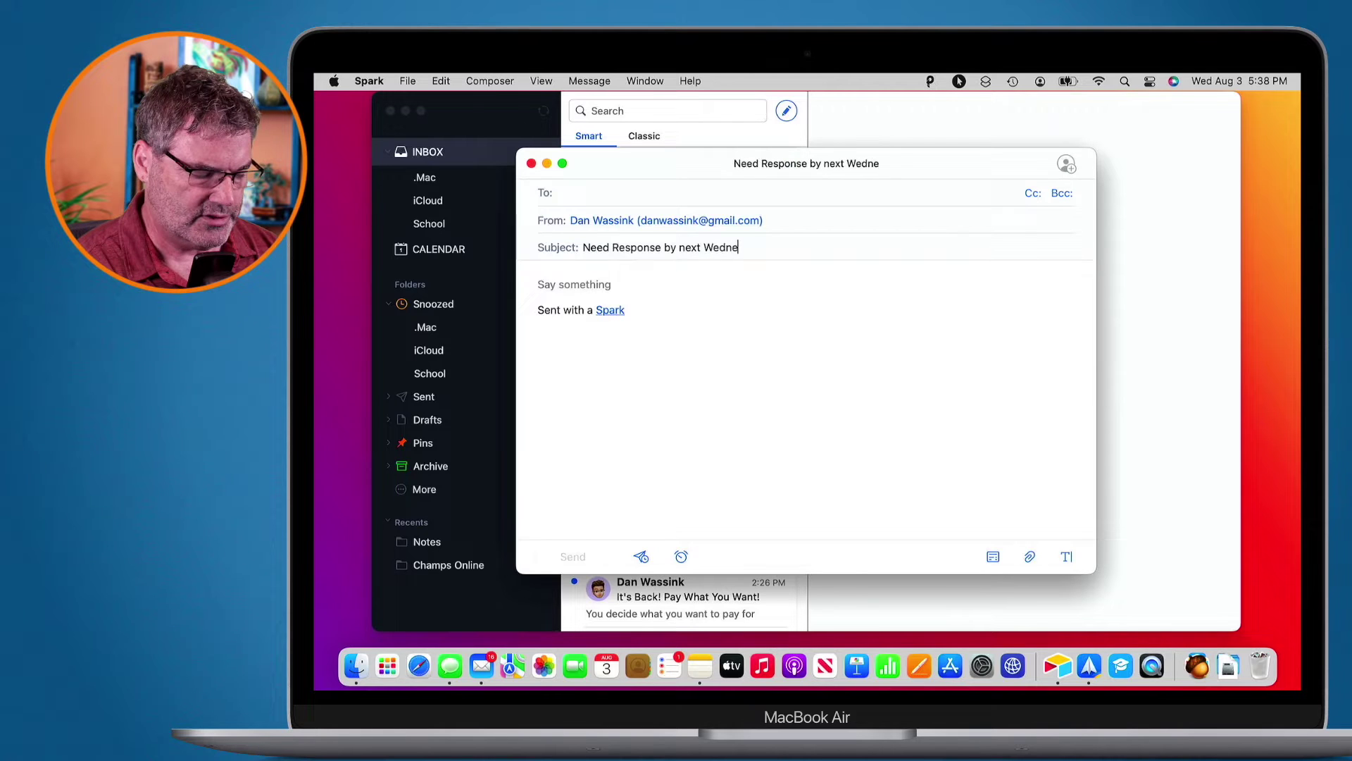
type("sday")
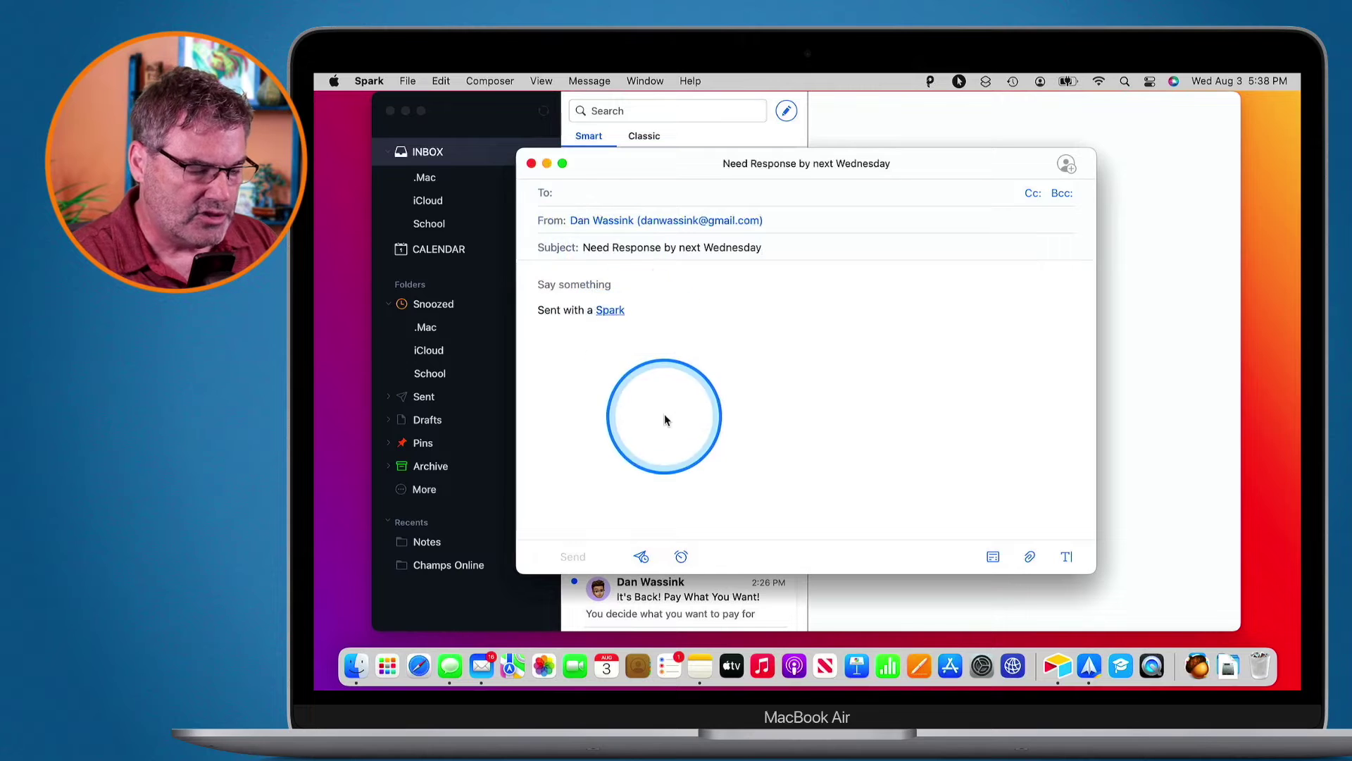
Set a reminder on the draft for Wednesday, Aug 10 using the Pick date calendar
left_click(681, 557)
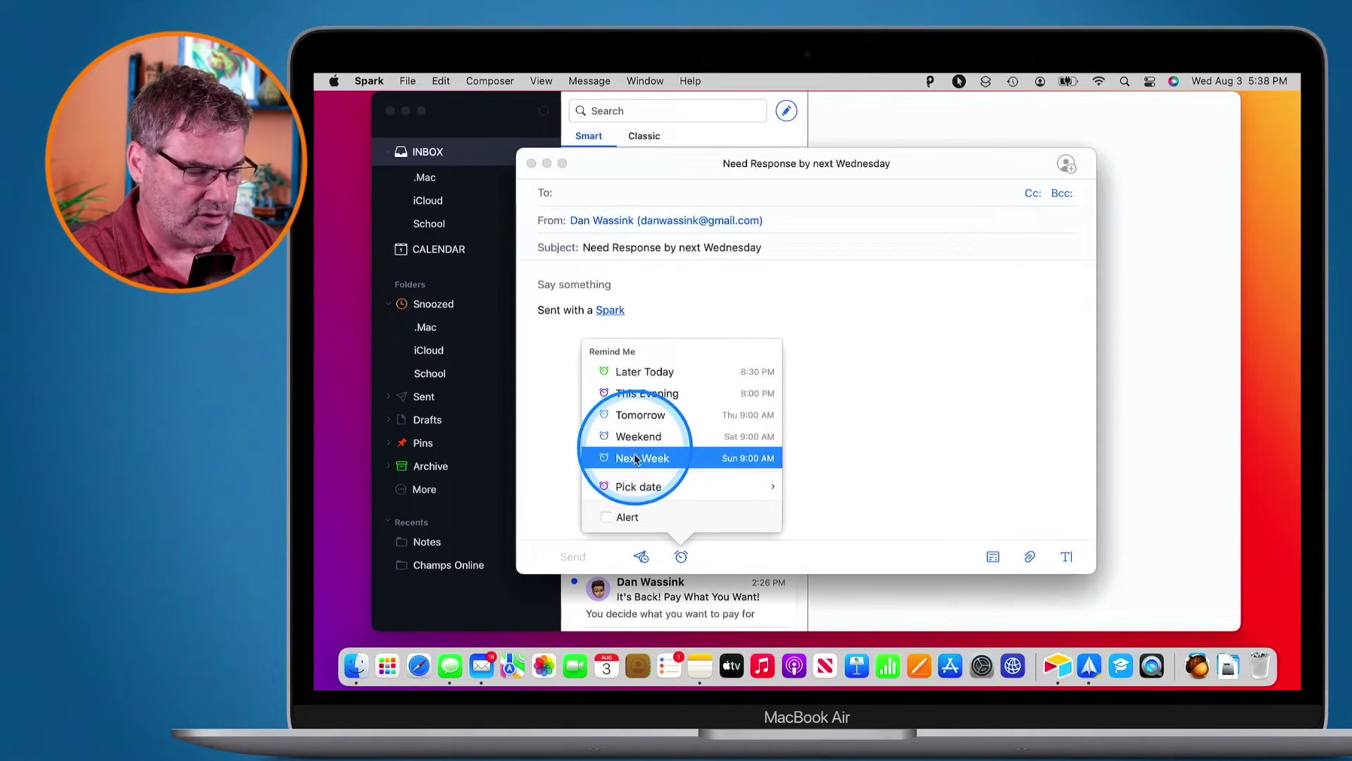
mouse_move(637, 487)
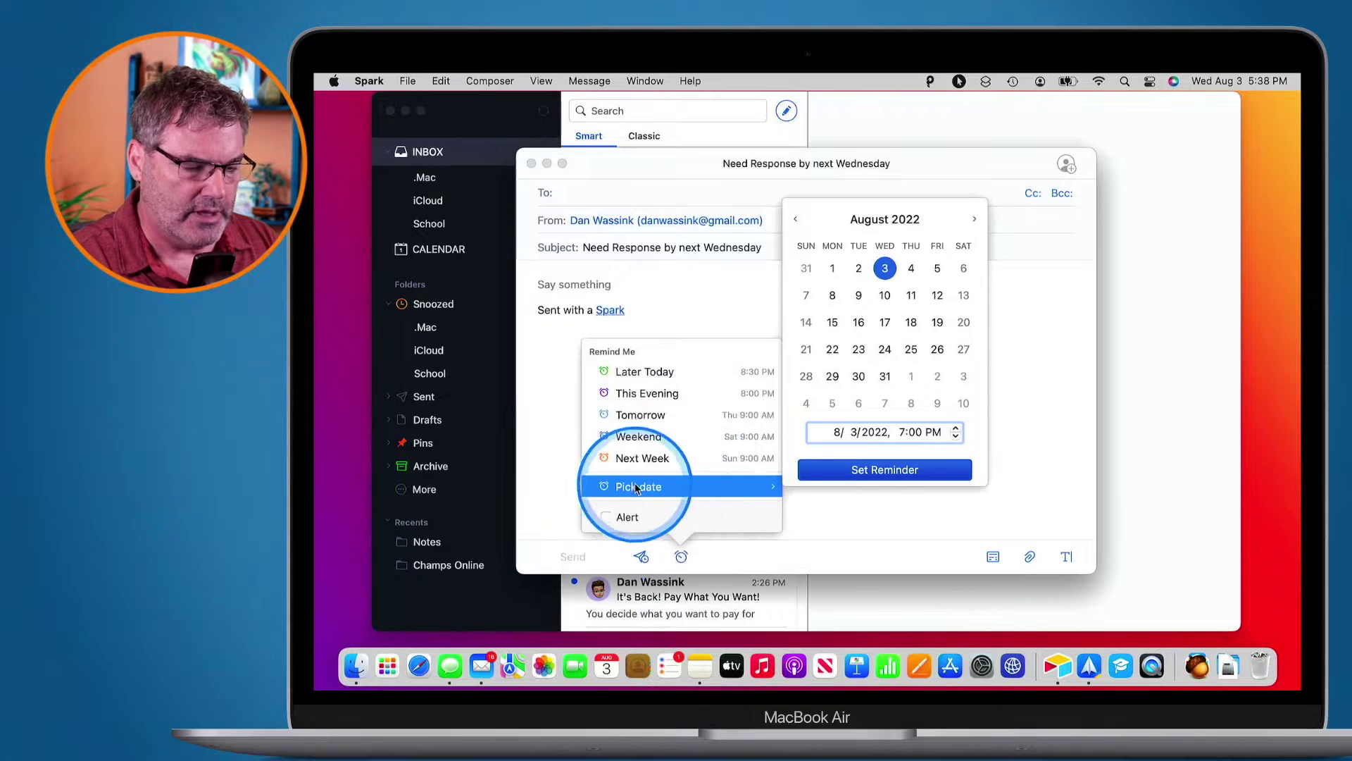
mouse_move(789, 479)
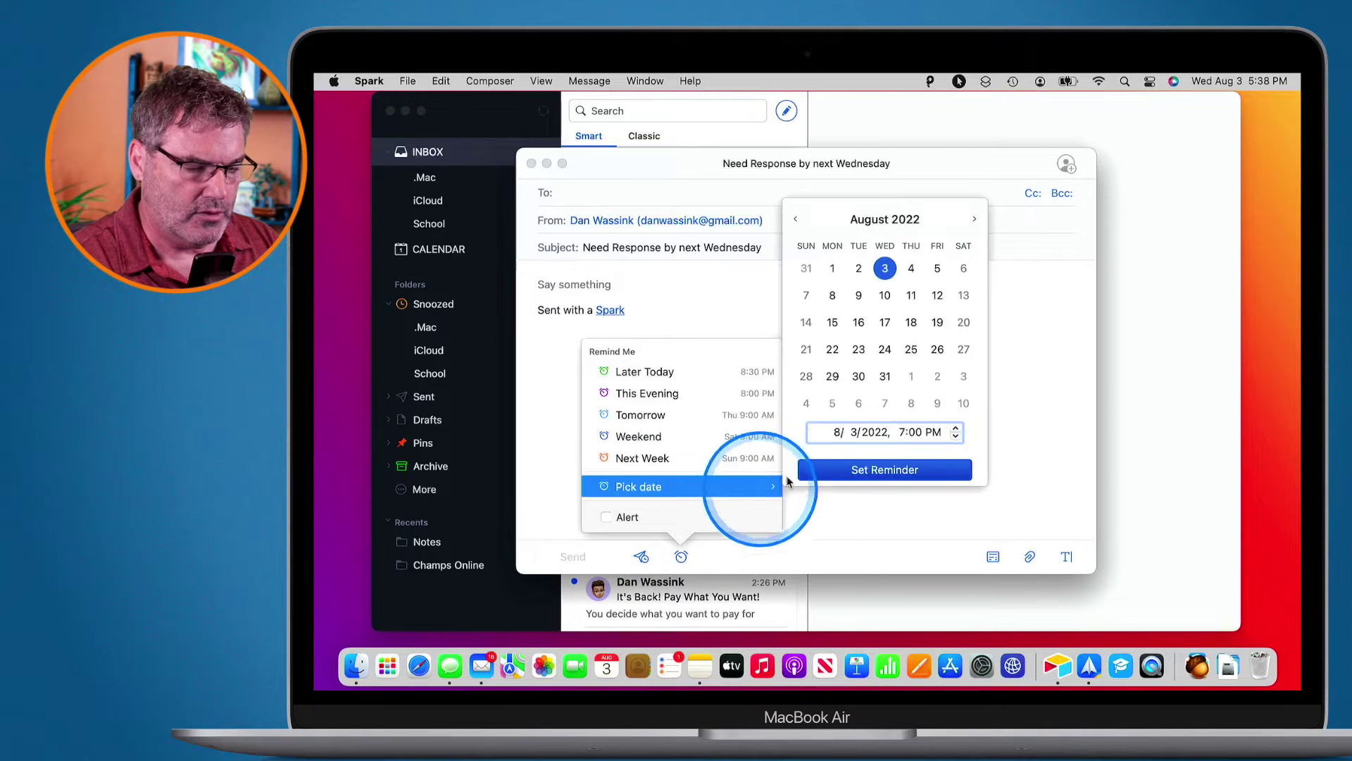
left_click(885, 295)
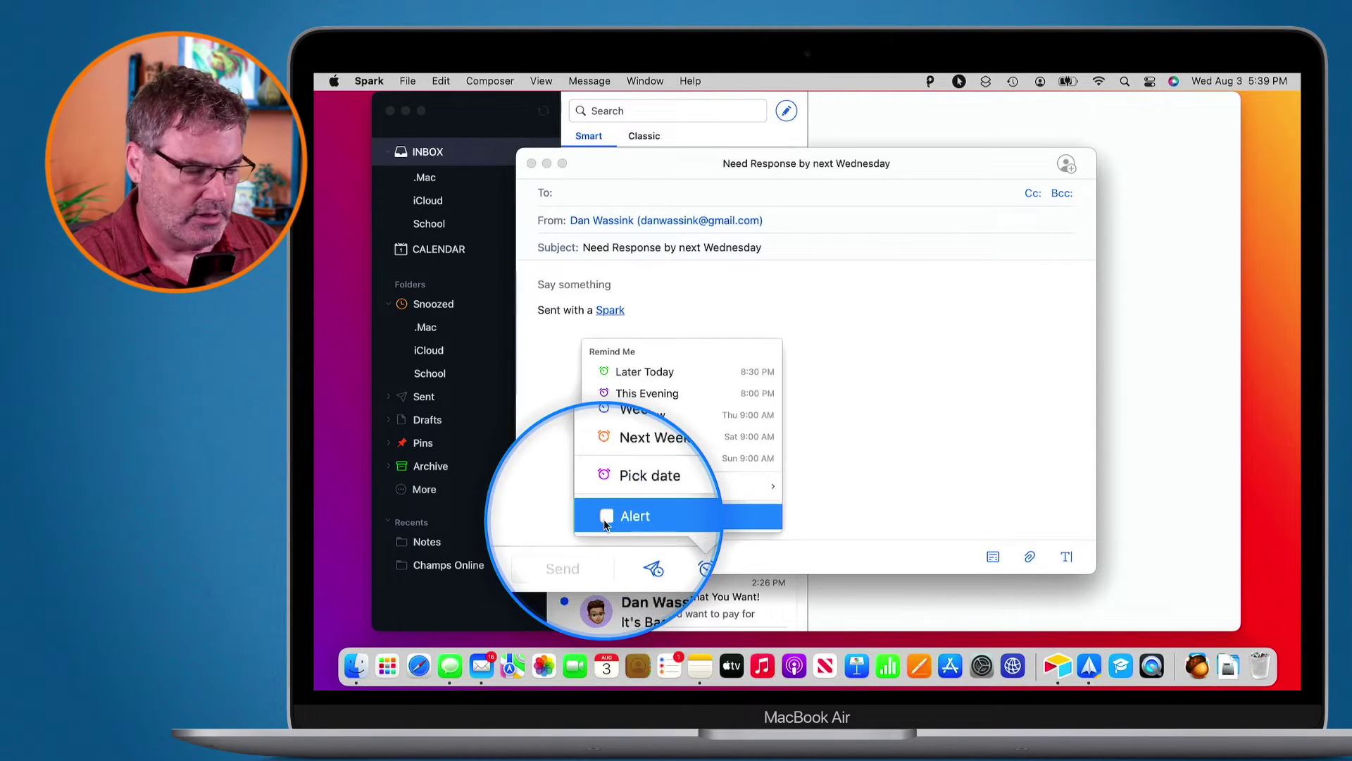
mouse_move(746, 484)
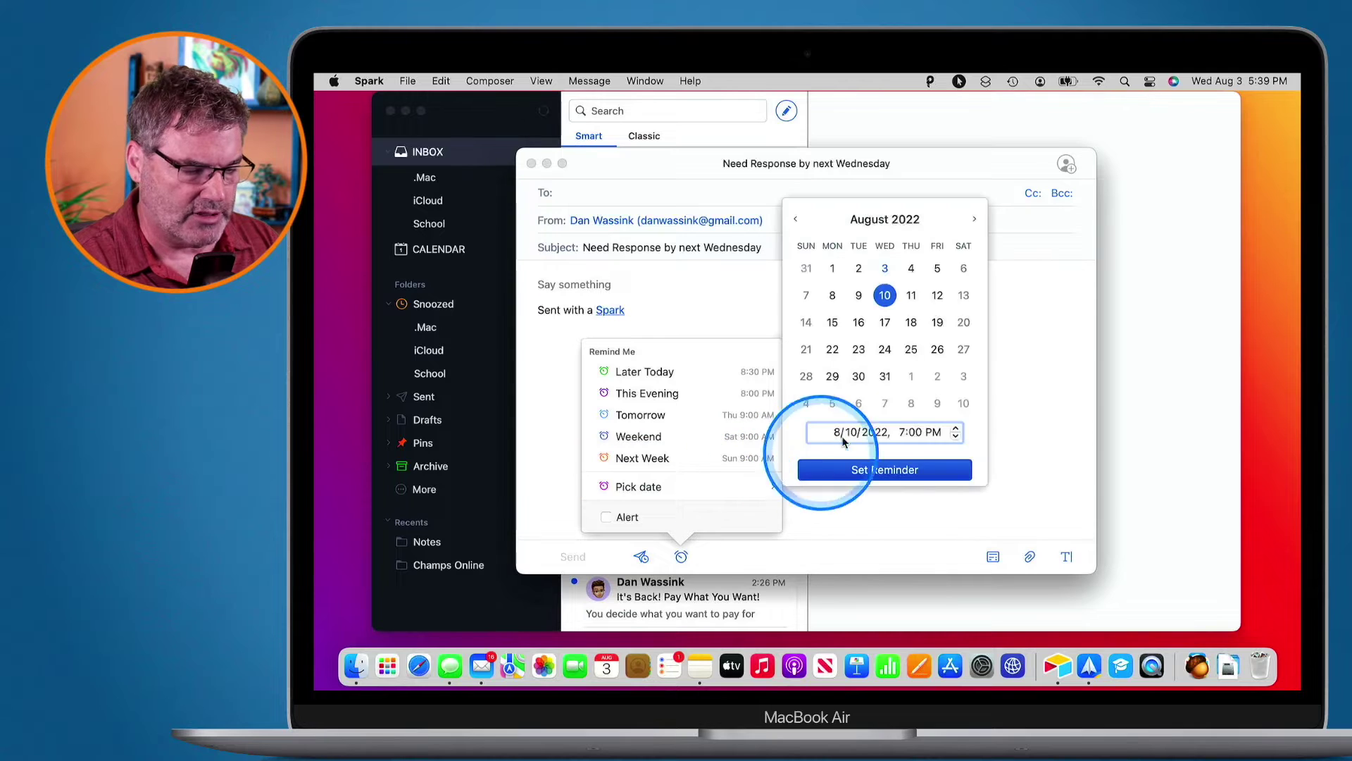
left_click(884, 468)
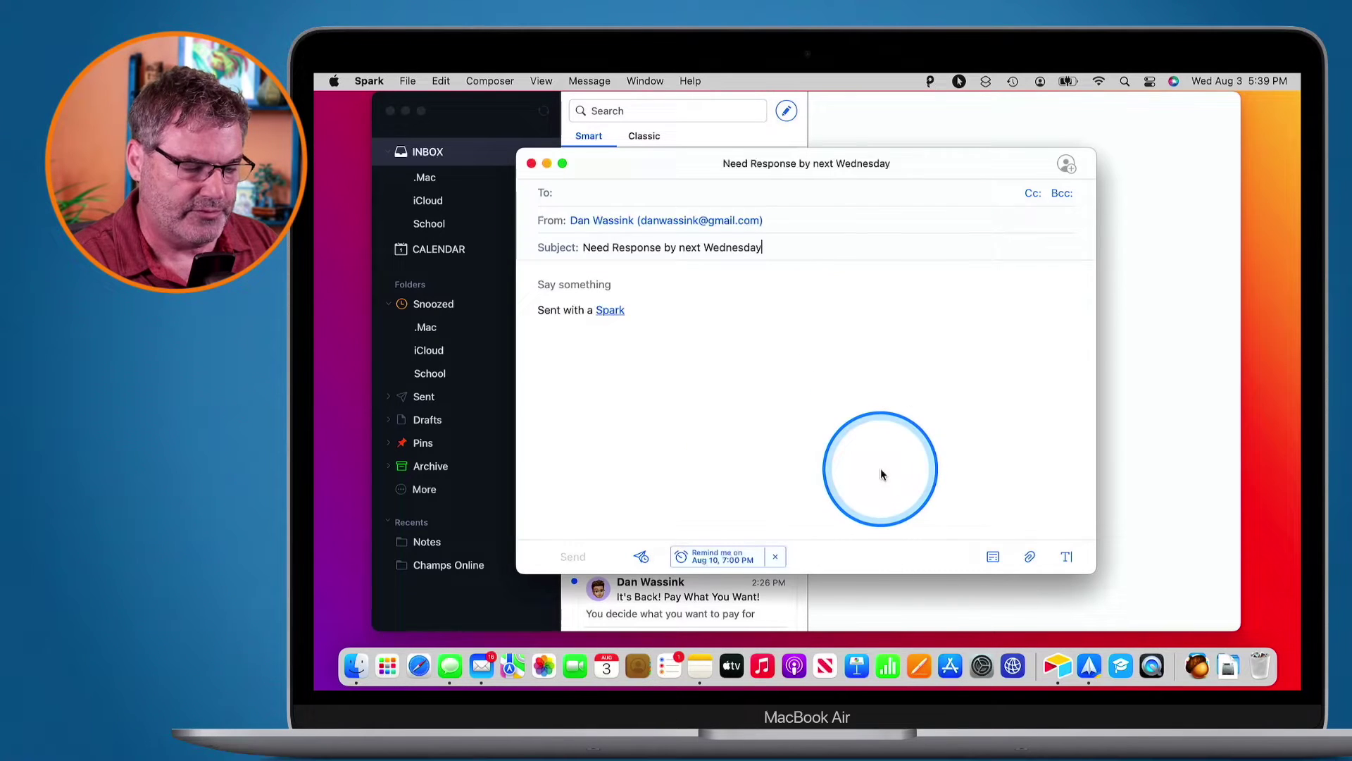
Add an alert to the Aug 10, 7:00 PM reminder and reopen it to confirm
left_click(722, 560)
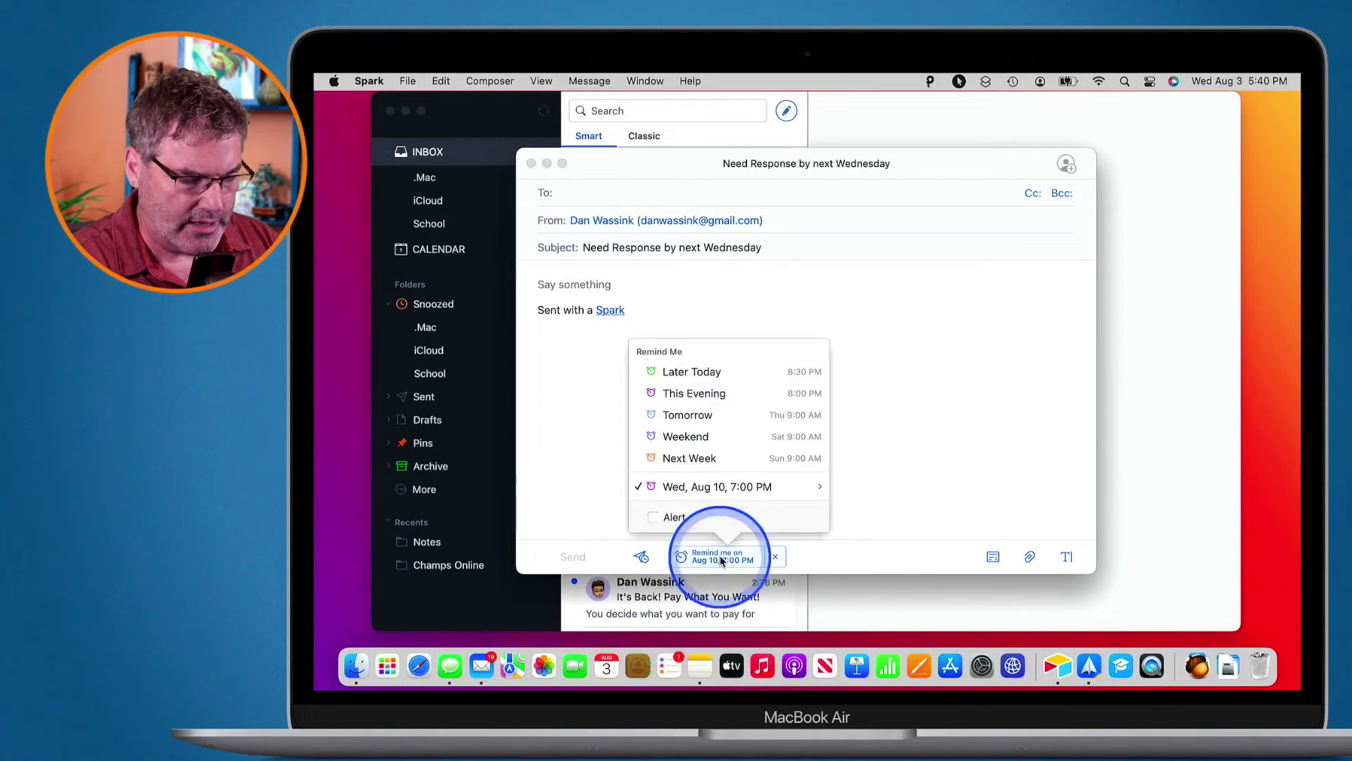
left_click(653, 517)
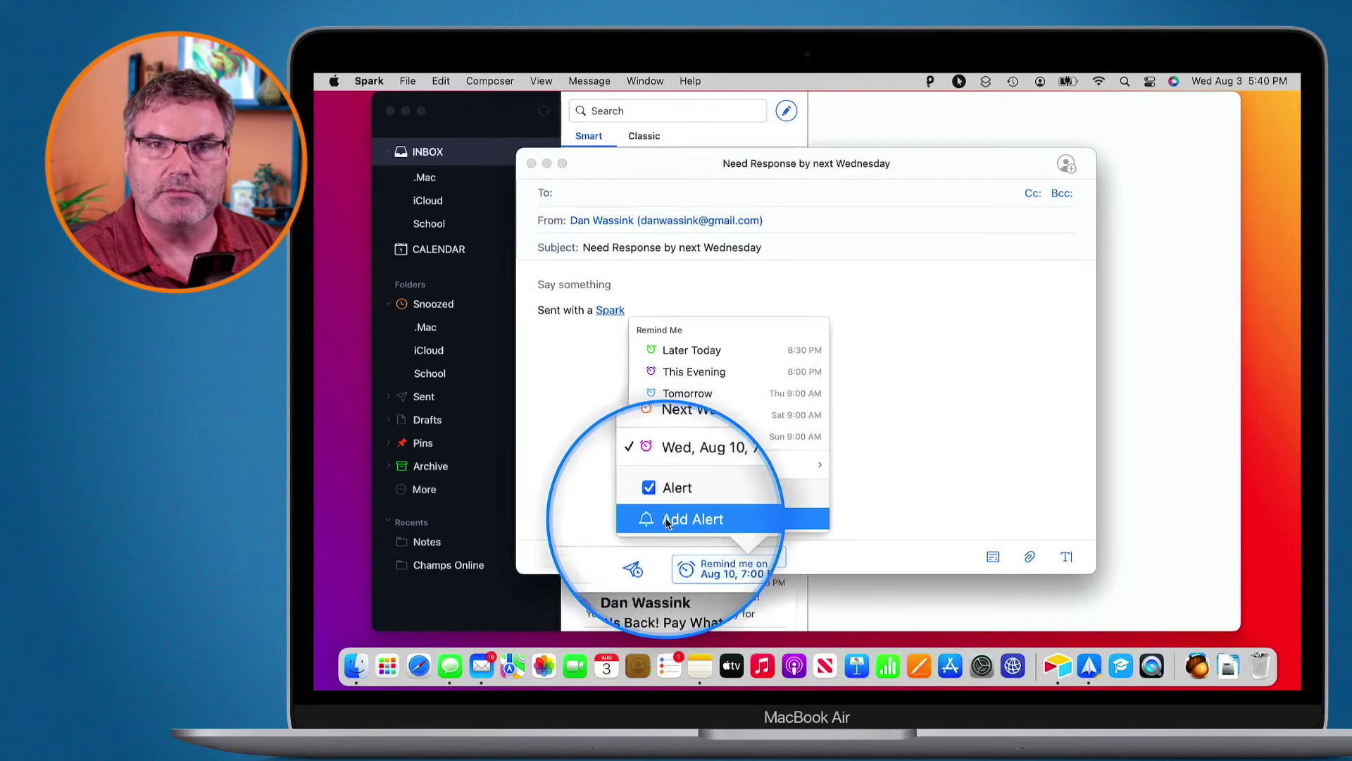
left_click(666, 521)
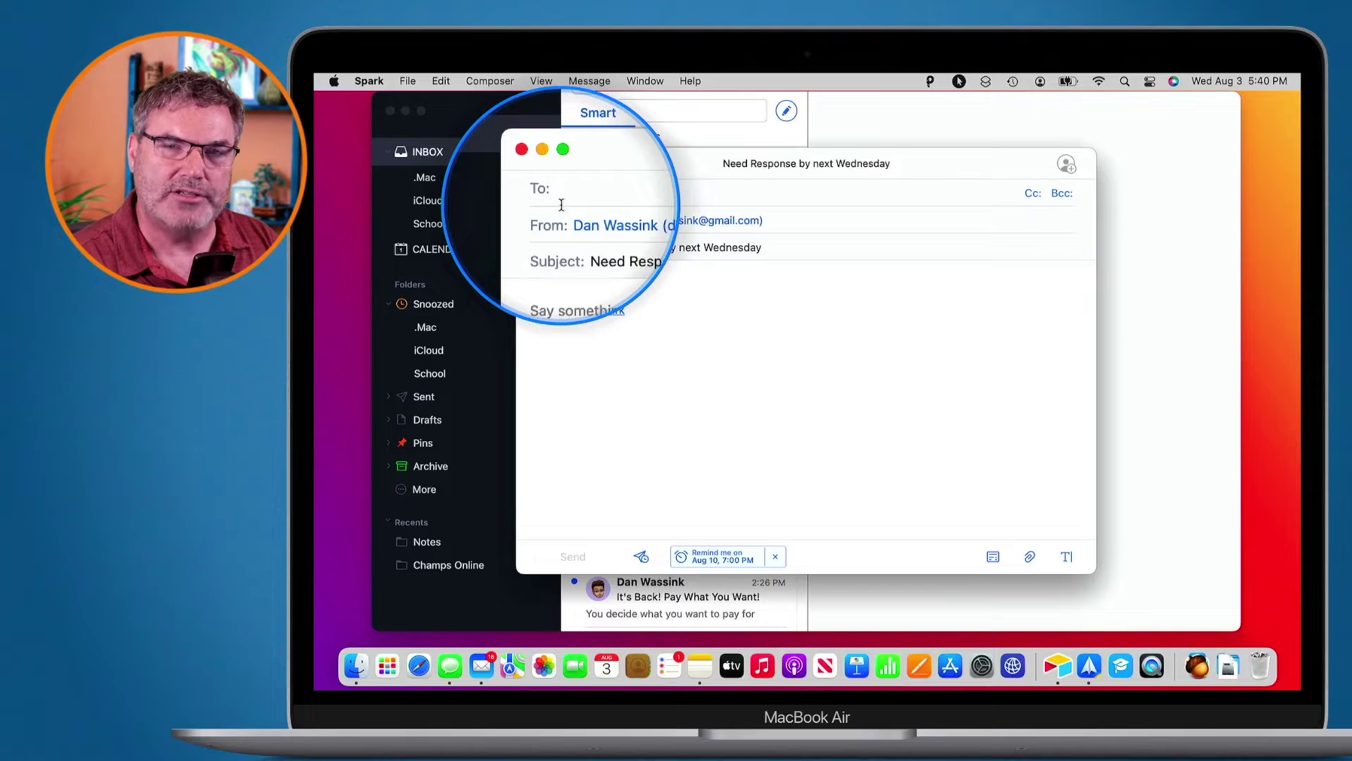
left_click(716, 560)
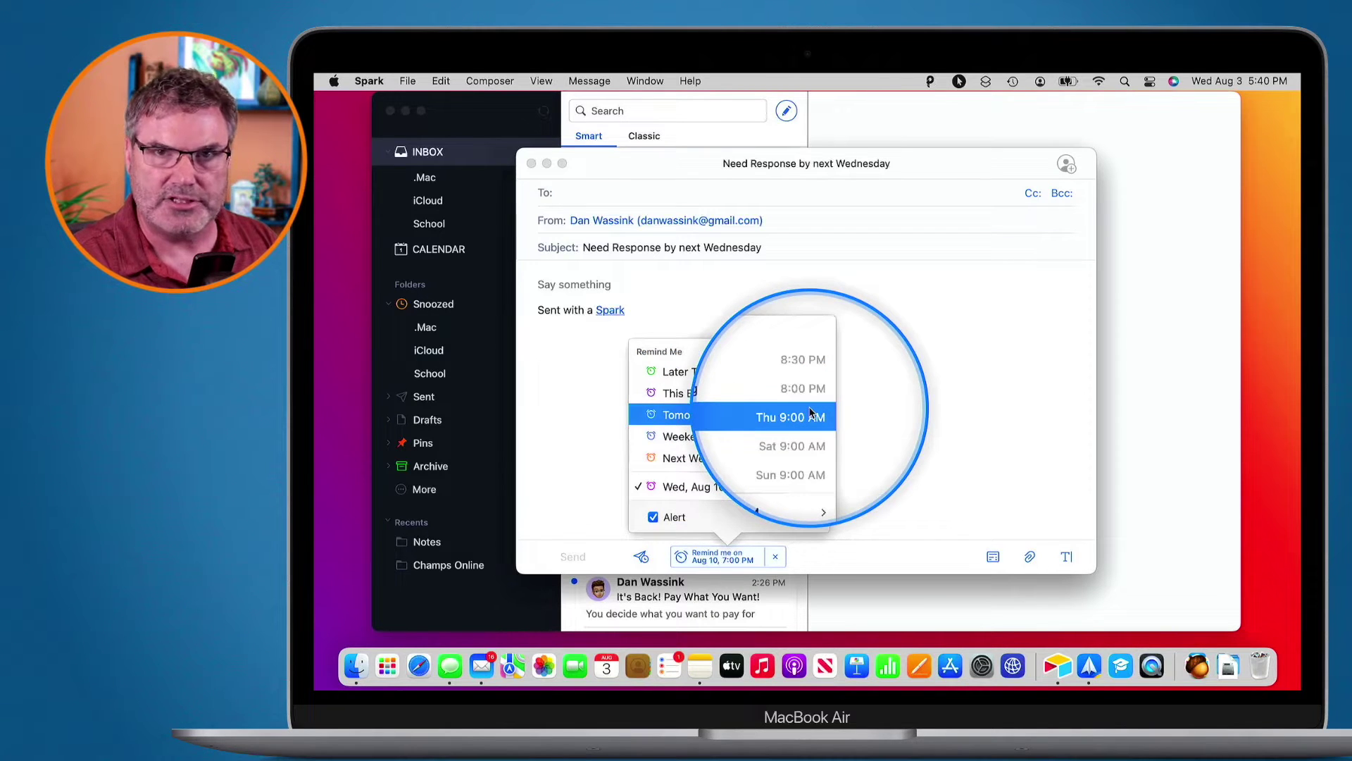
Close the reminder options, save the message as a draft, and open Spark Preferences
left_click(752, 310)
left_click(532, 163)
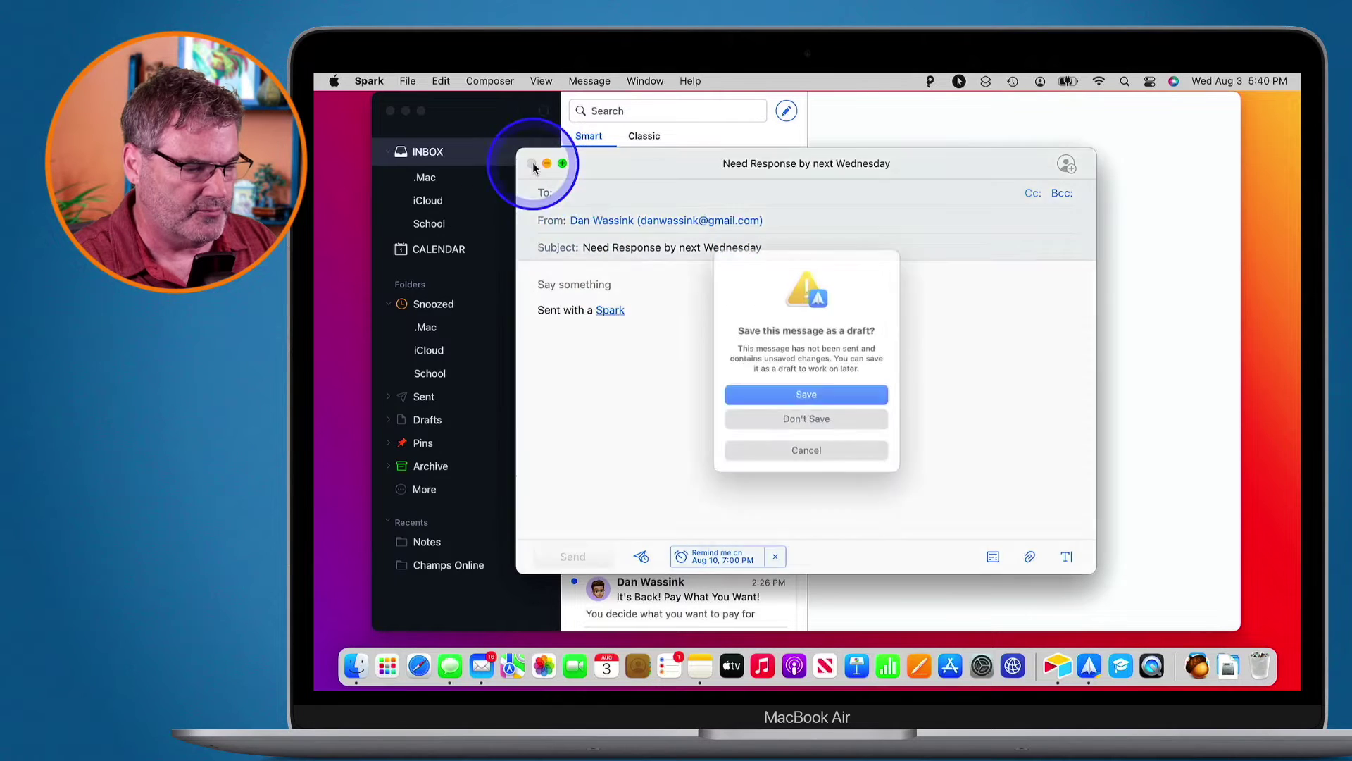
left_click(787, 407)
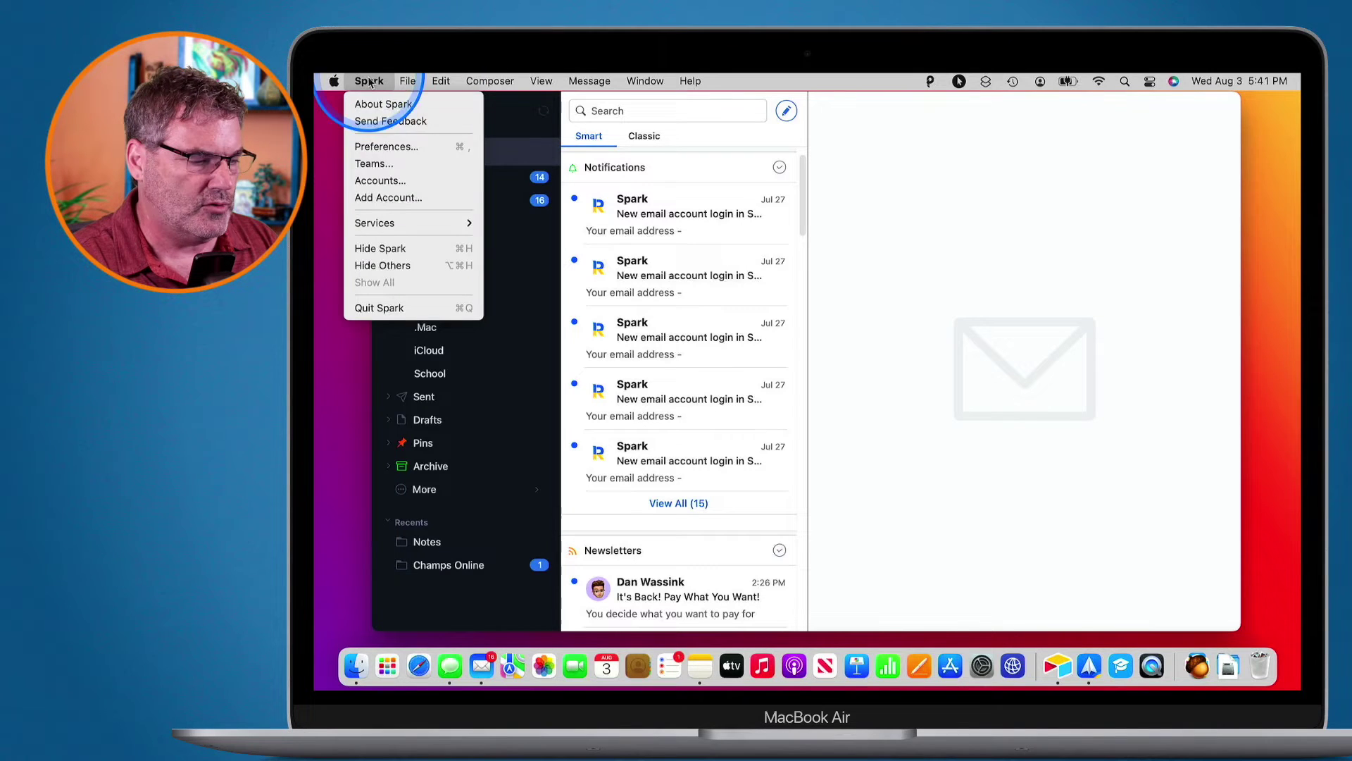
left_click(376, 147)
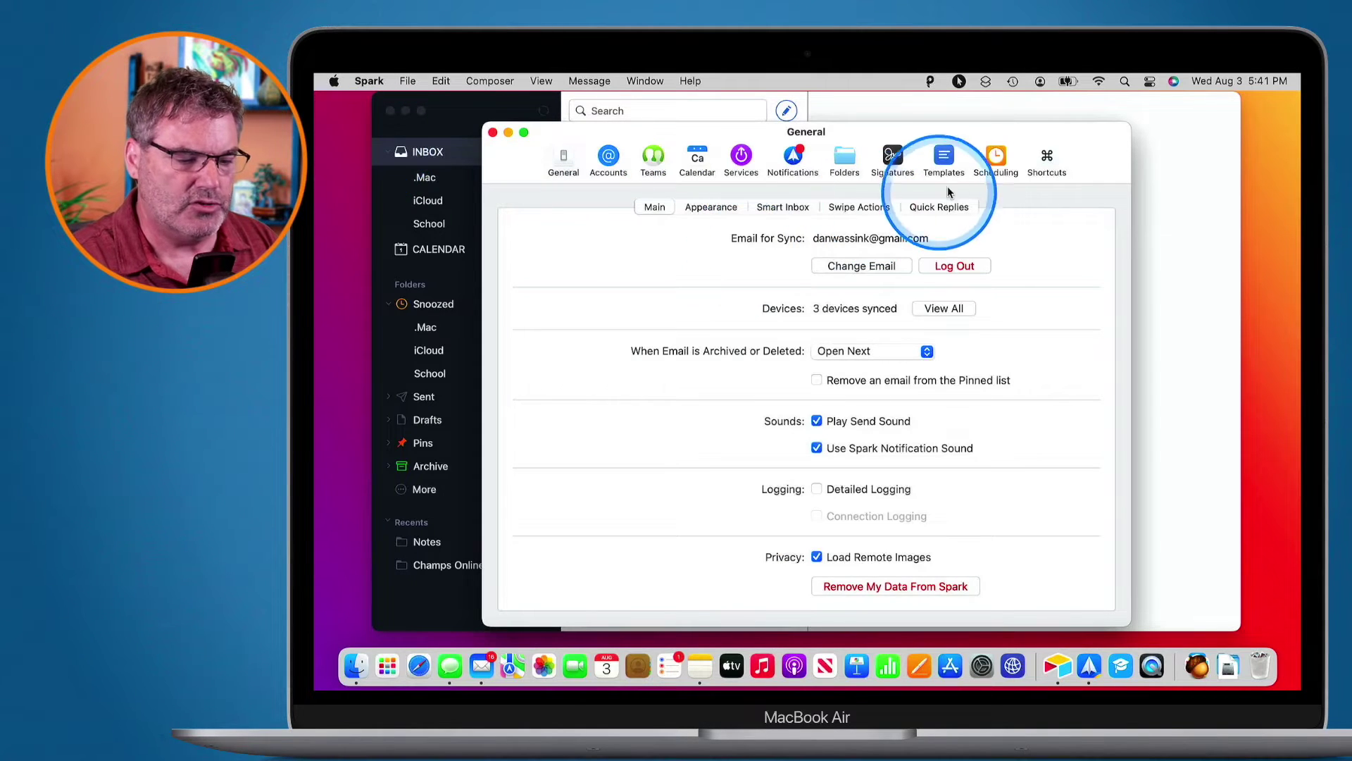
View the Scheduling > Reminders presets and Notify me option, then close Preferences
left_click(995, 161)
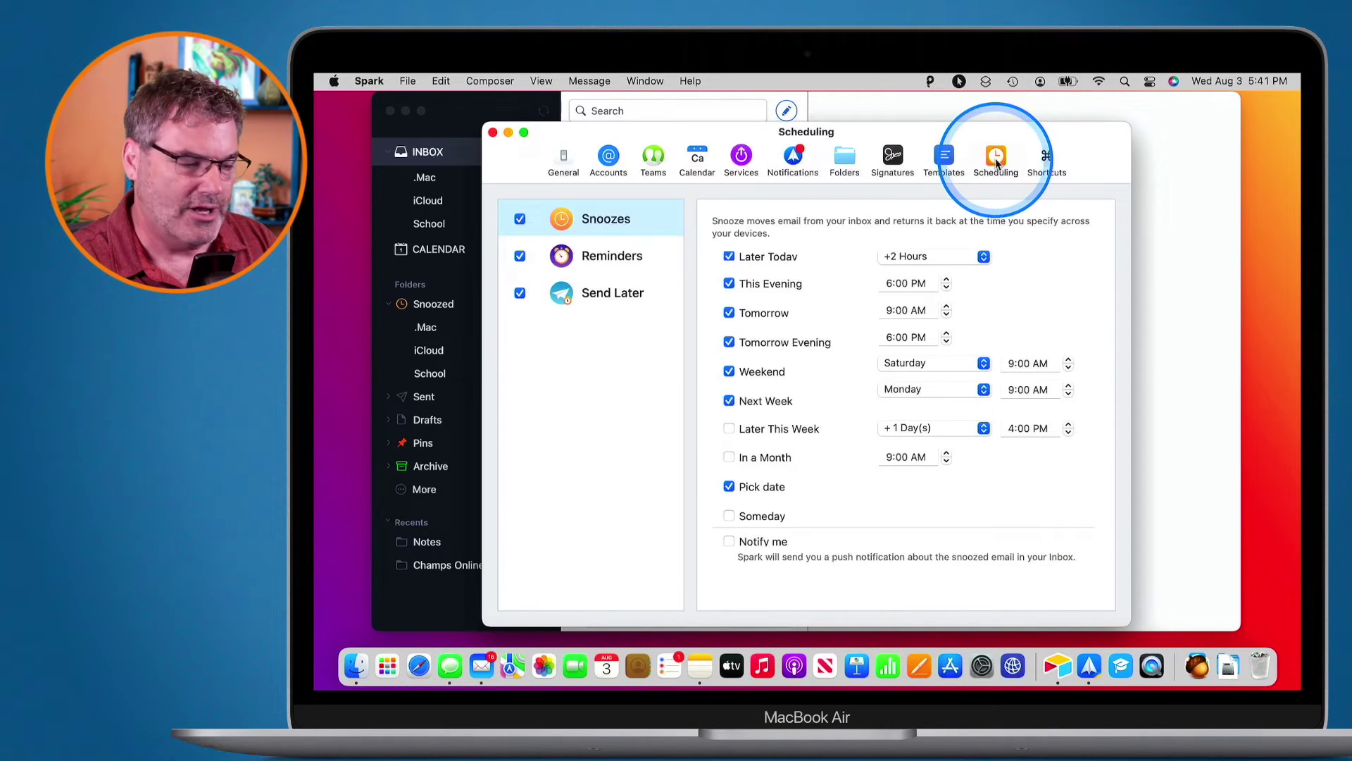
left_click(576, 255)
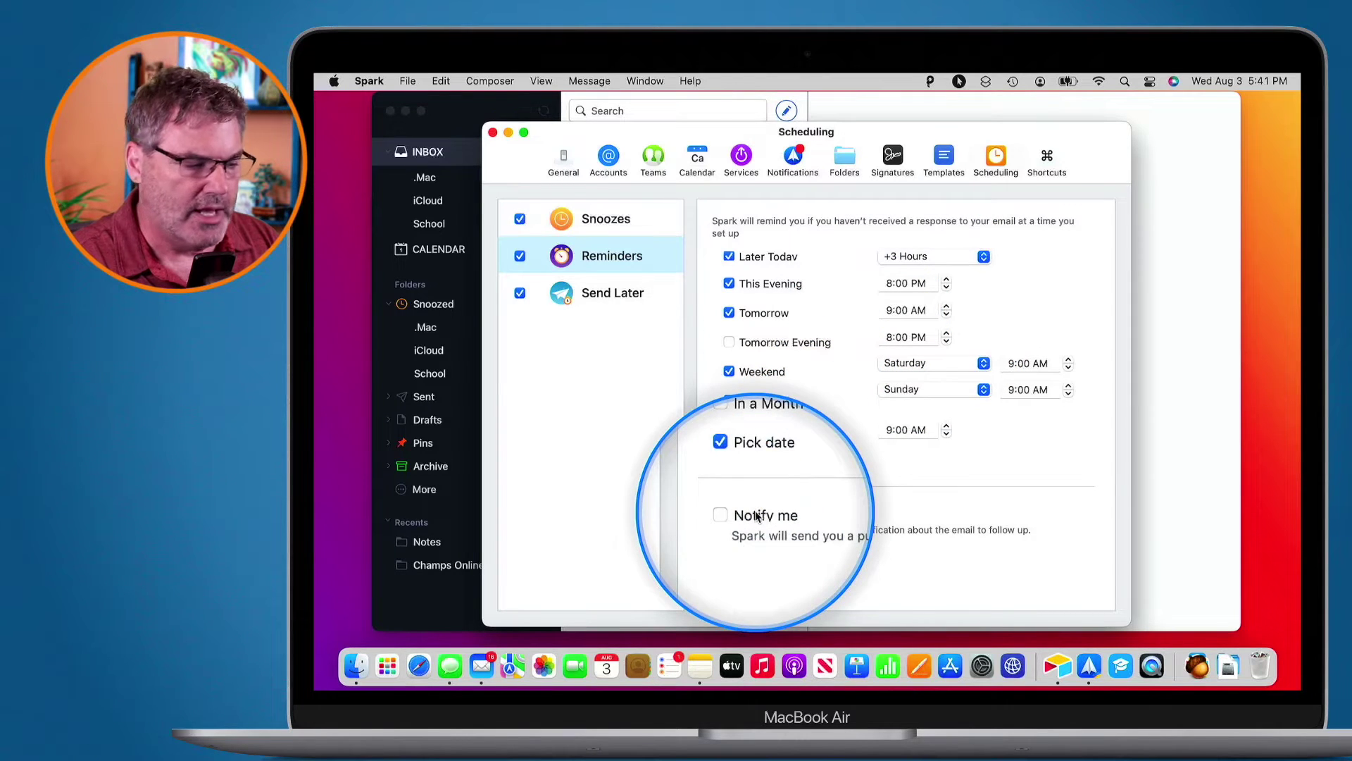
left_click(493, 131)
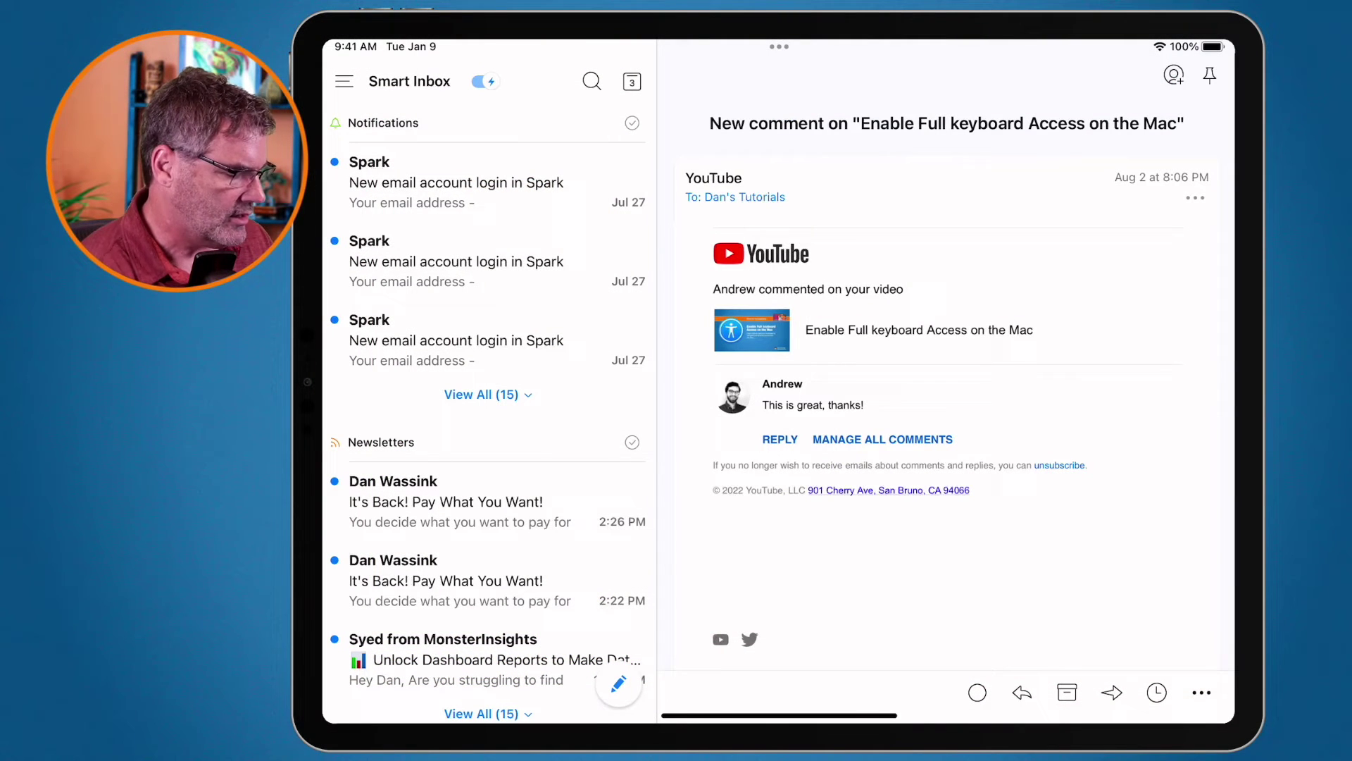
key("super+n")
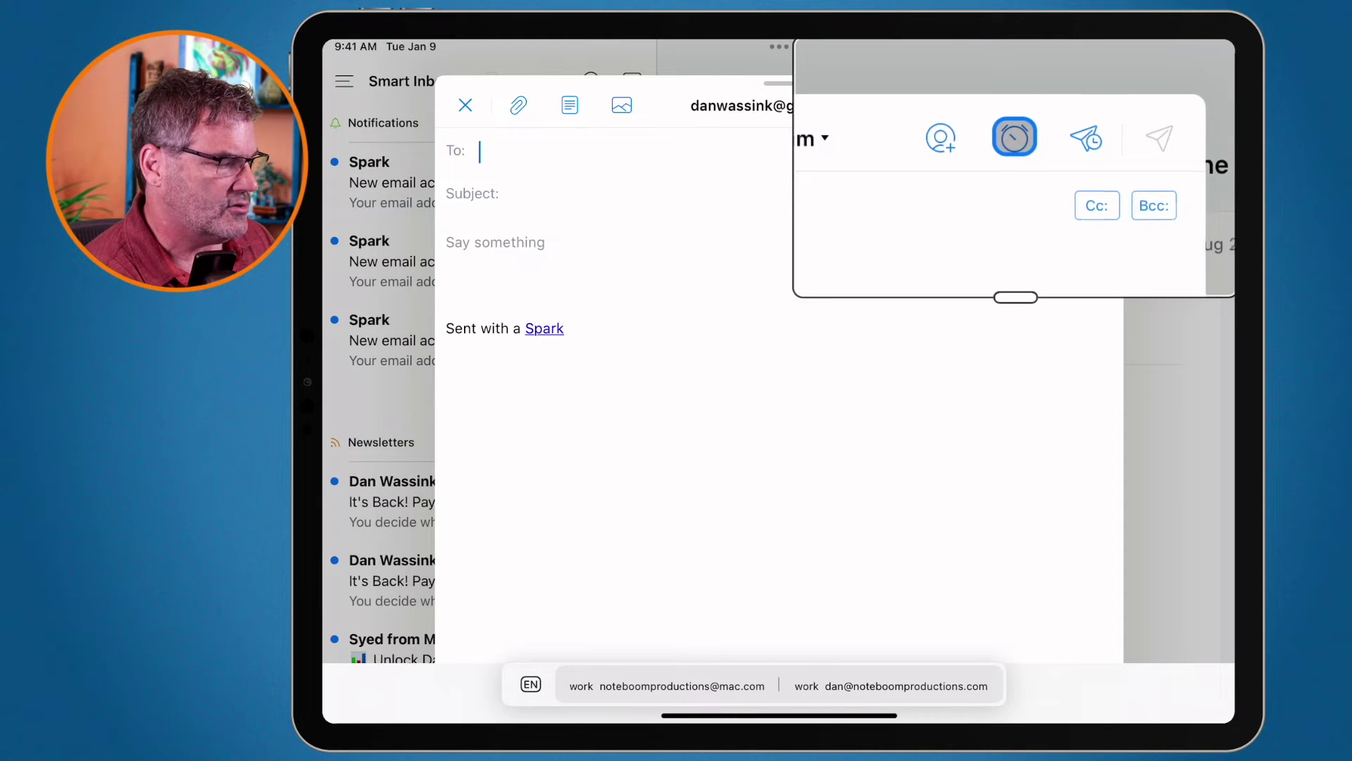
left_click(993, 105)
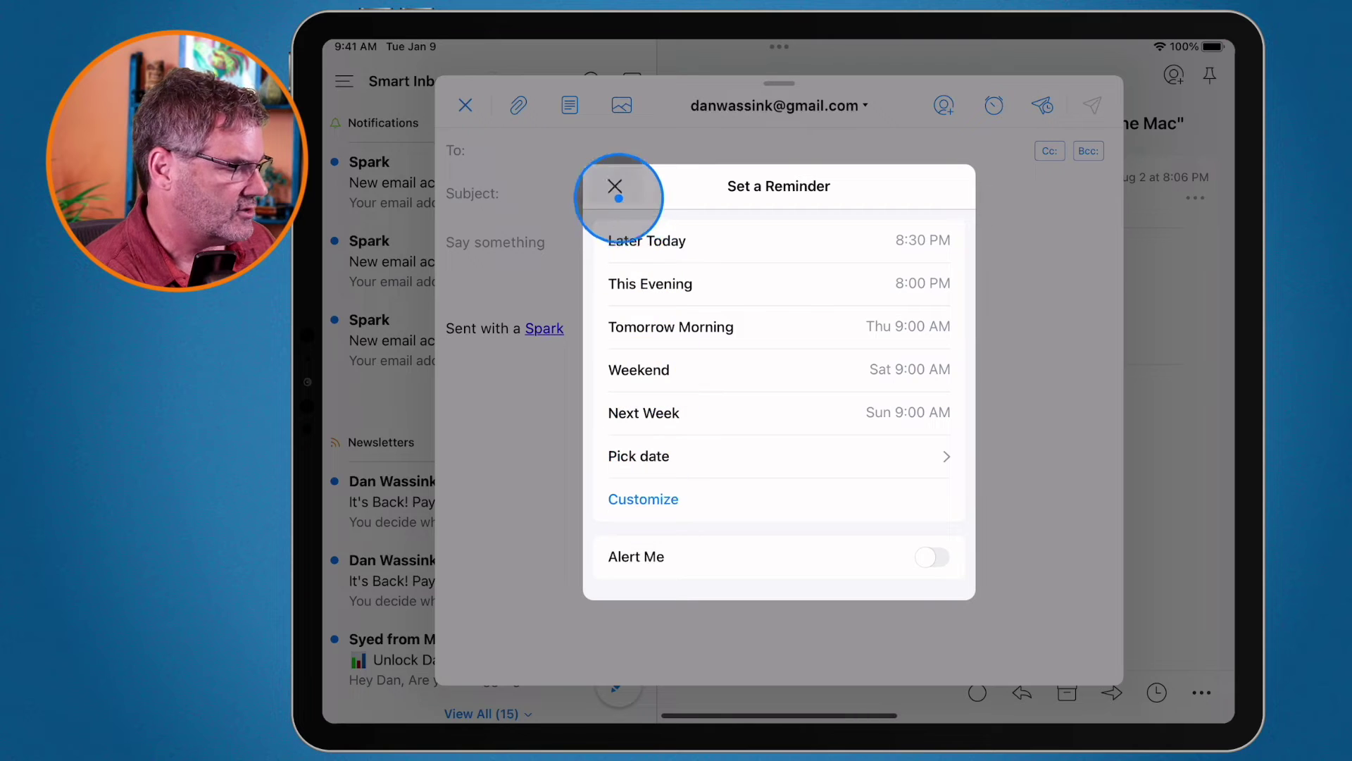
left_click(616, 186)
left_click(466, 107)
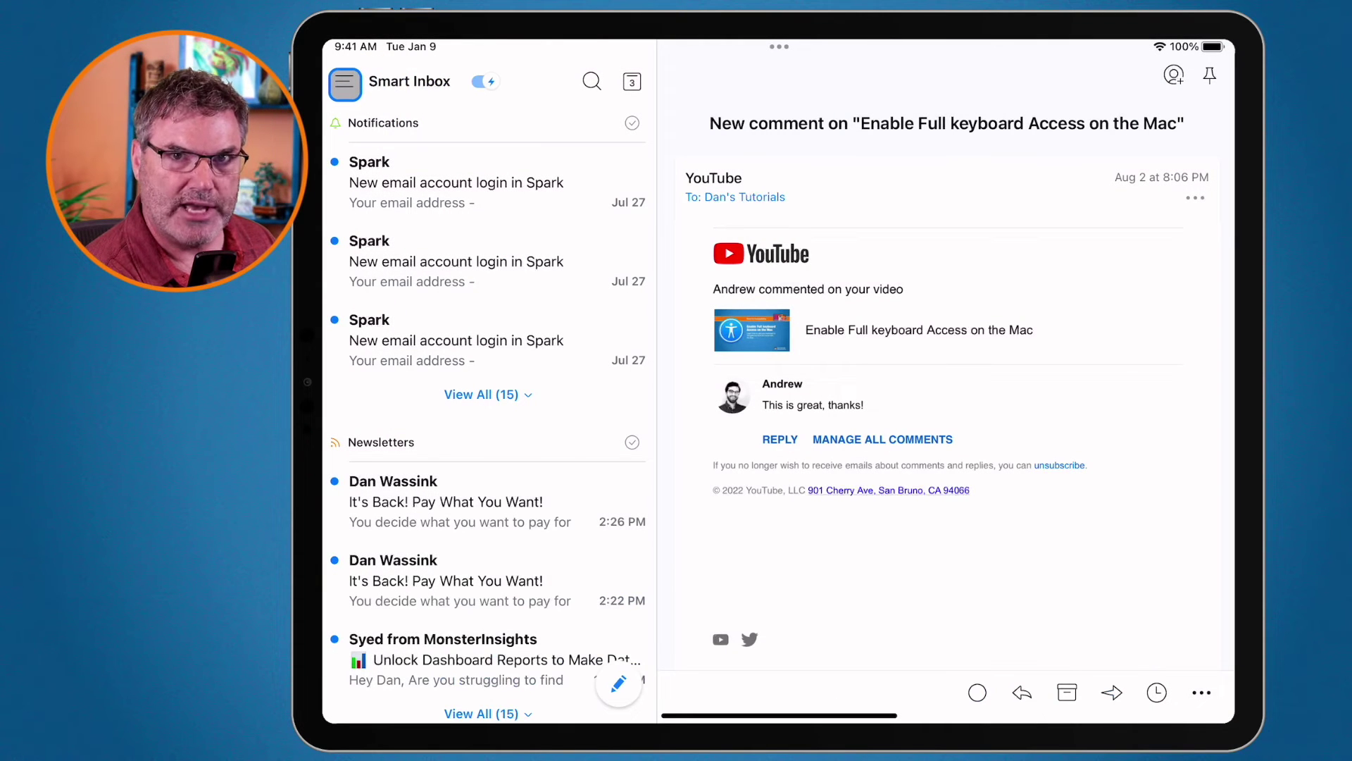
On the iPad, go to Settings > Scheduling > Reminders to show the preset times and Alert Me
key("super")
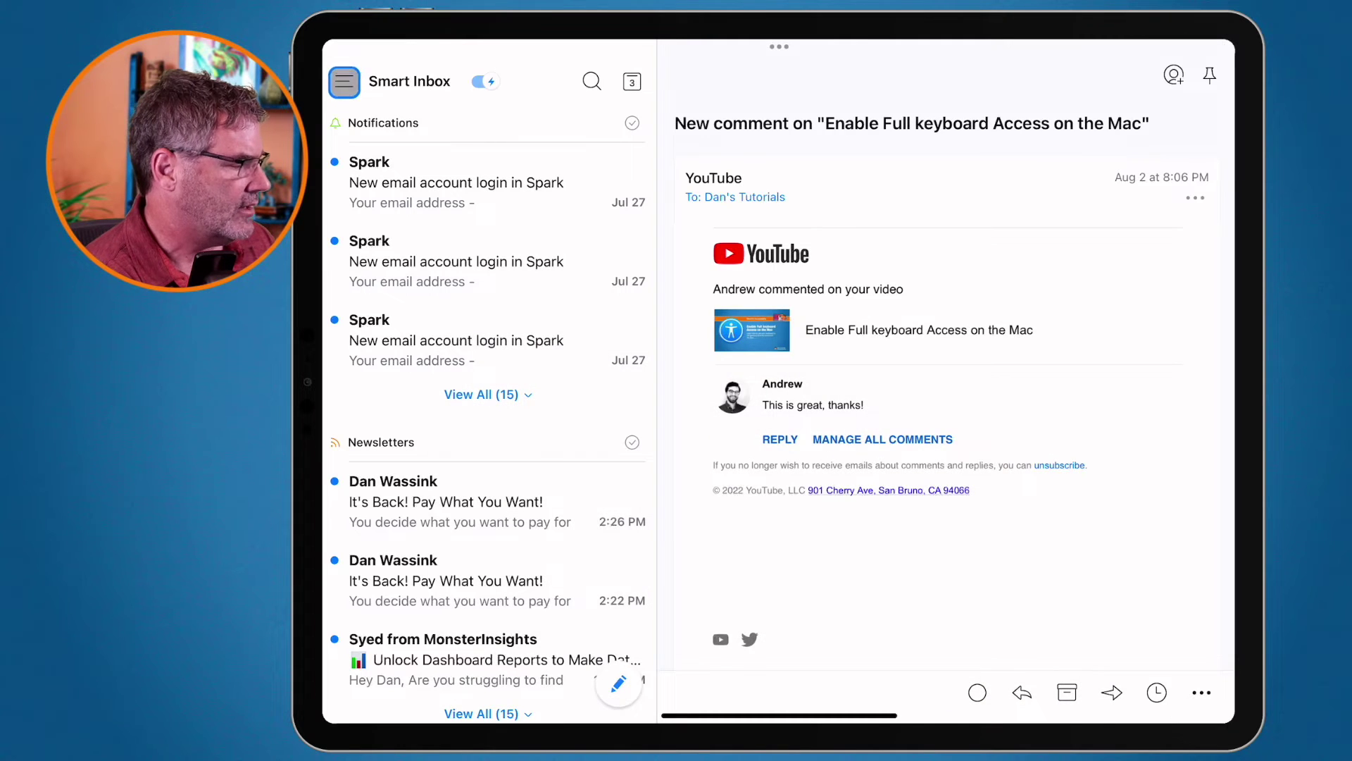
left_click(343, 81)
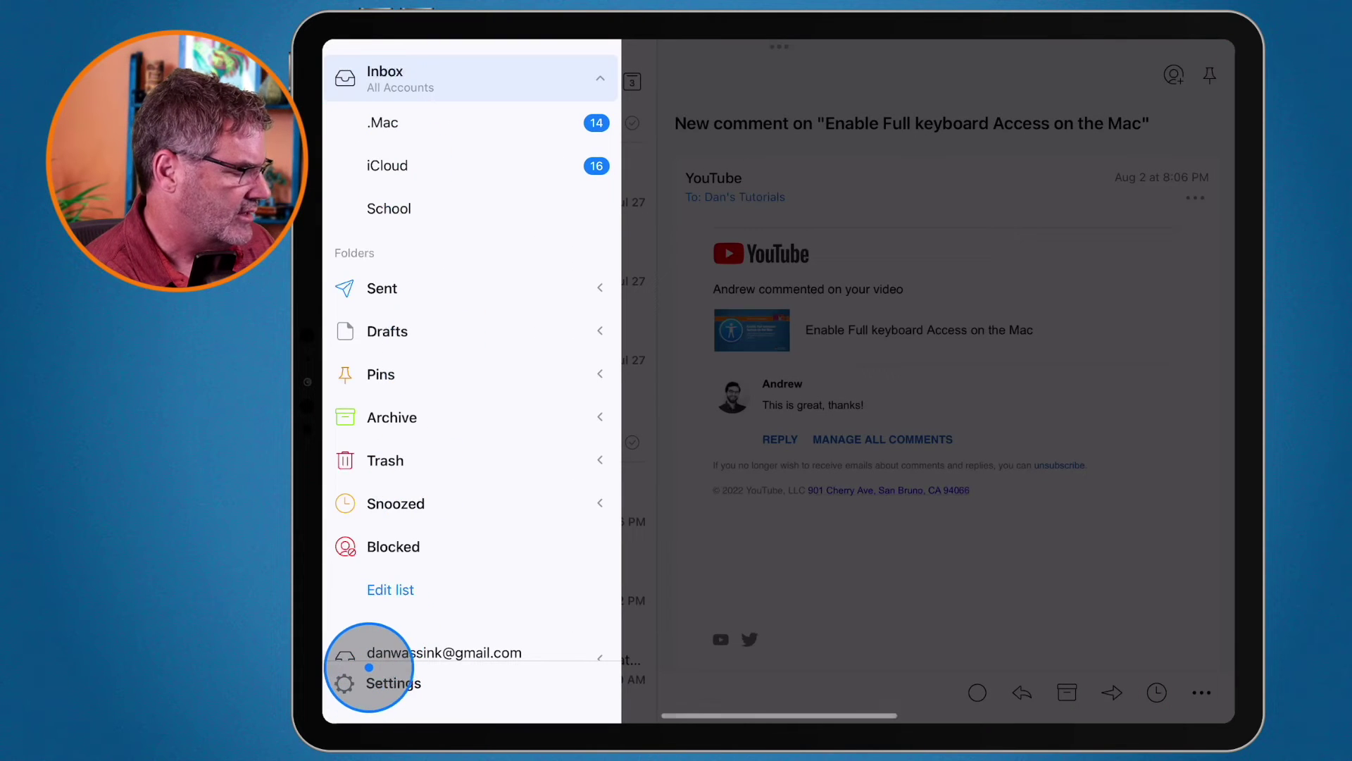
left_click(369, 666)
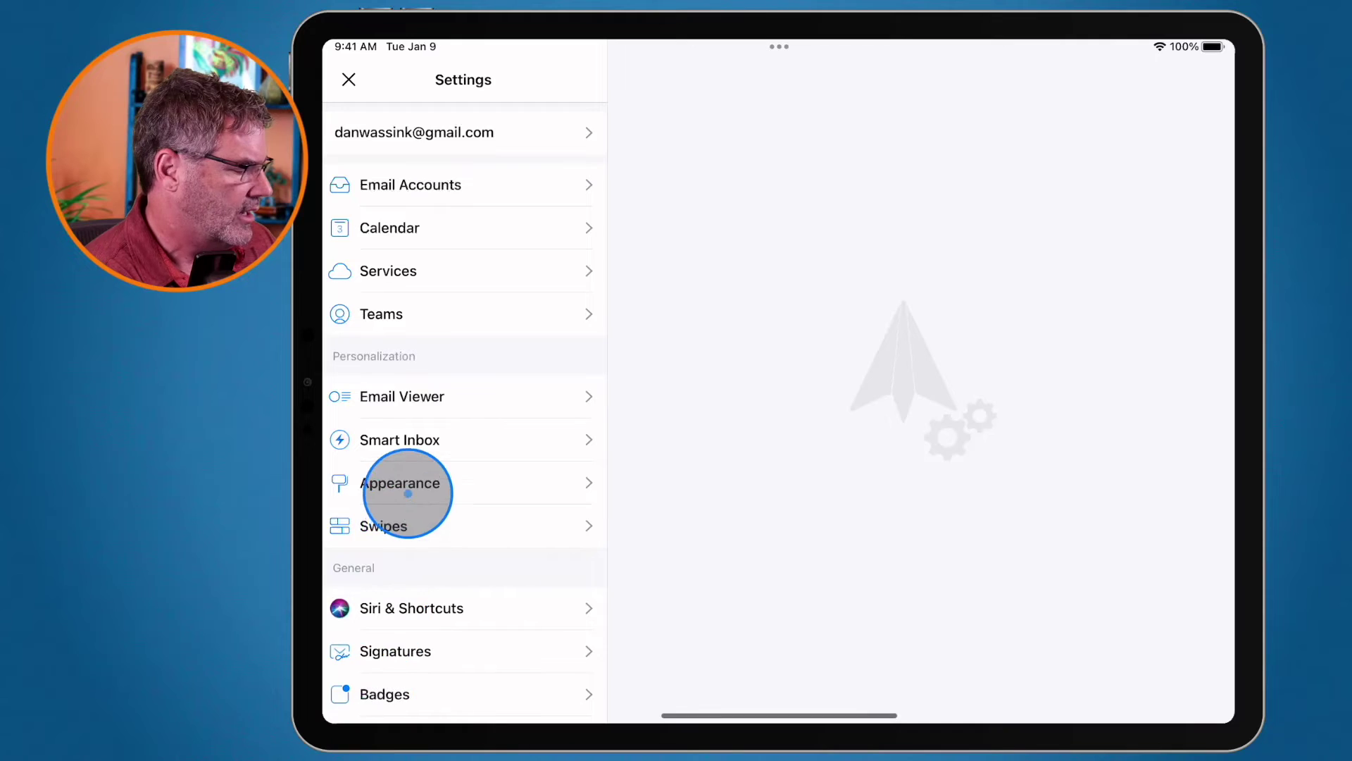
scroll(408, 493, "down", 10)
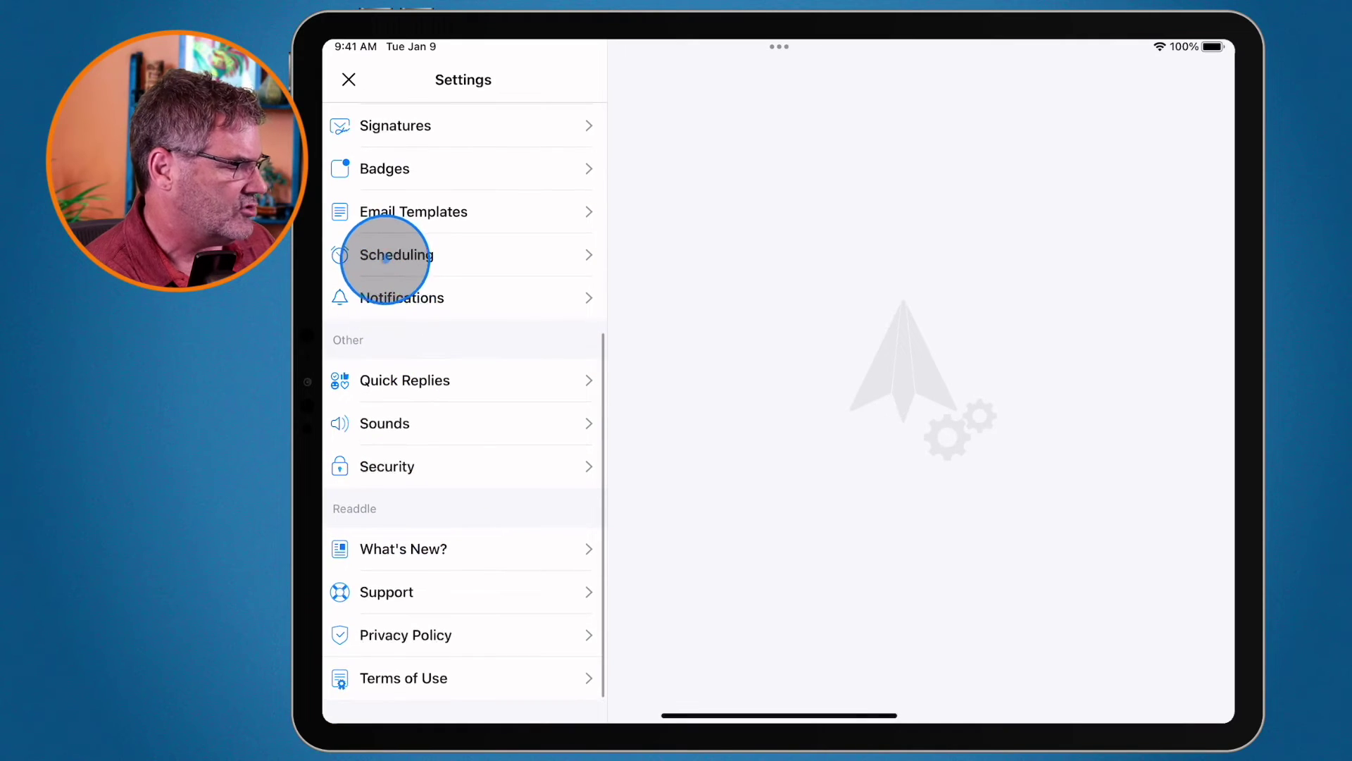
left_click(379, 260)
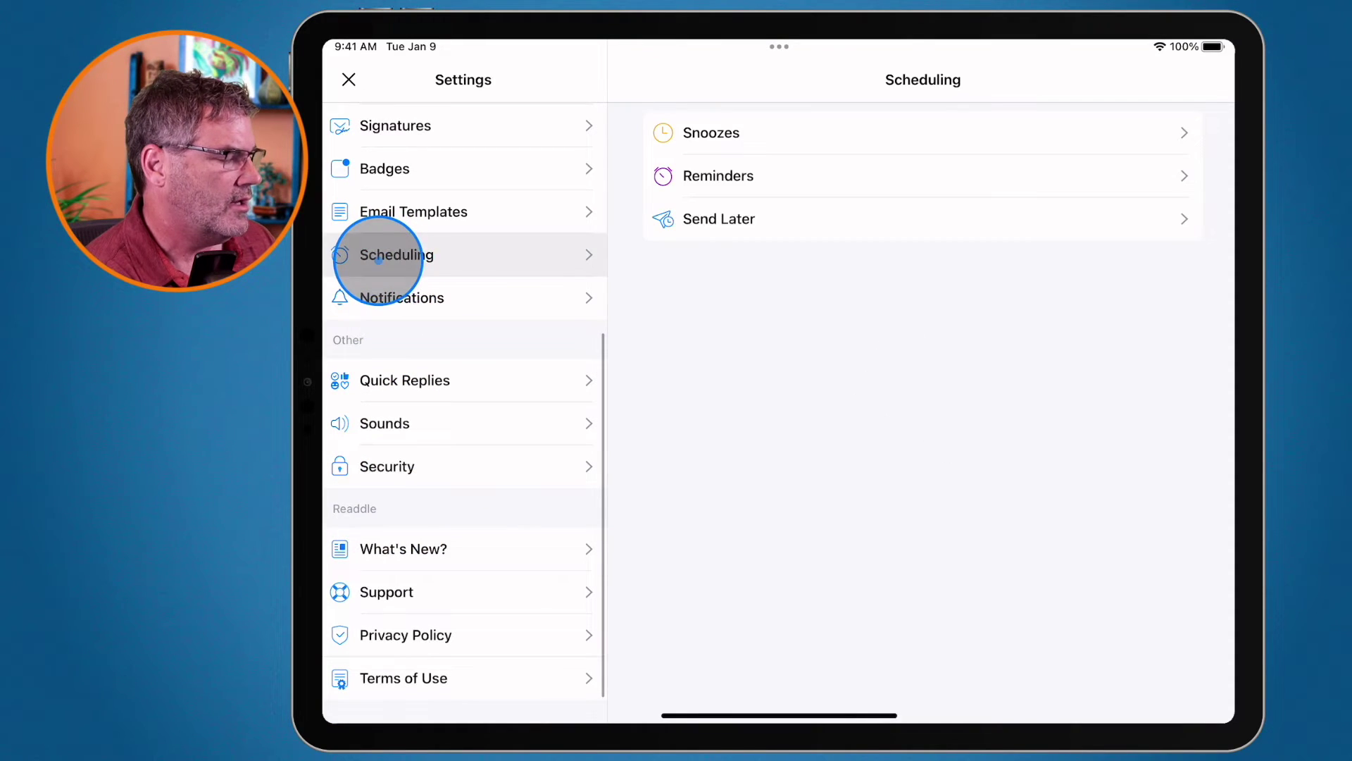
left_click(708, 176)
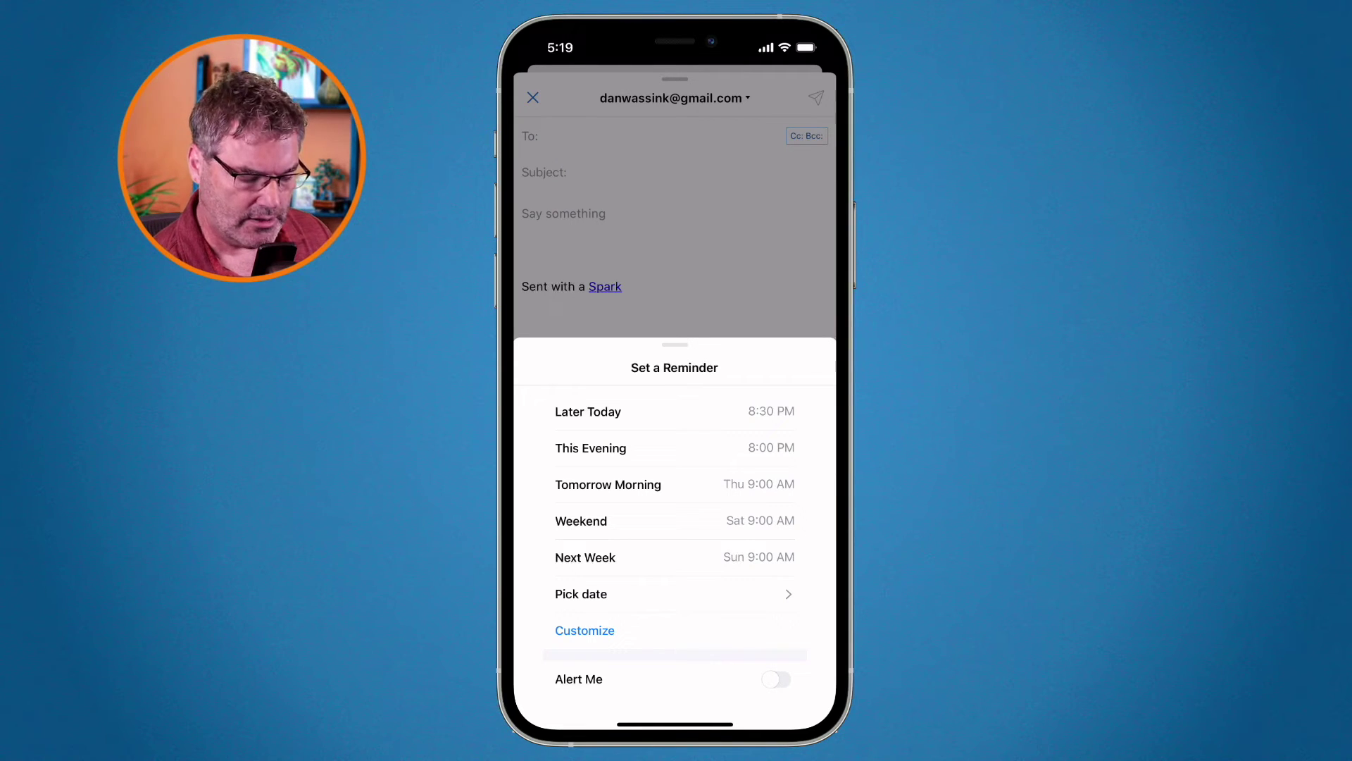
Preview the Pick date reminder picker on the iPhone draft, then close it and the draft
left_click(581, 594)
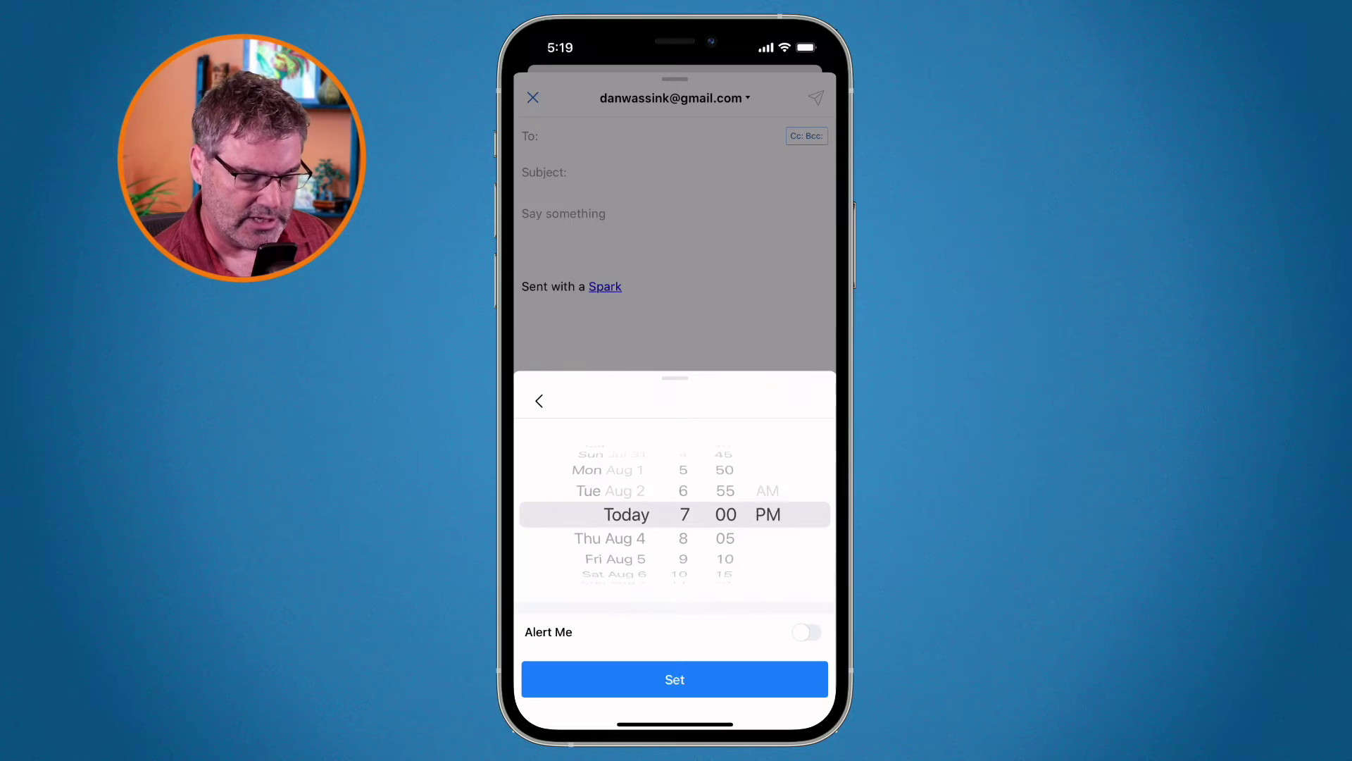
left_click(675, 679)
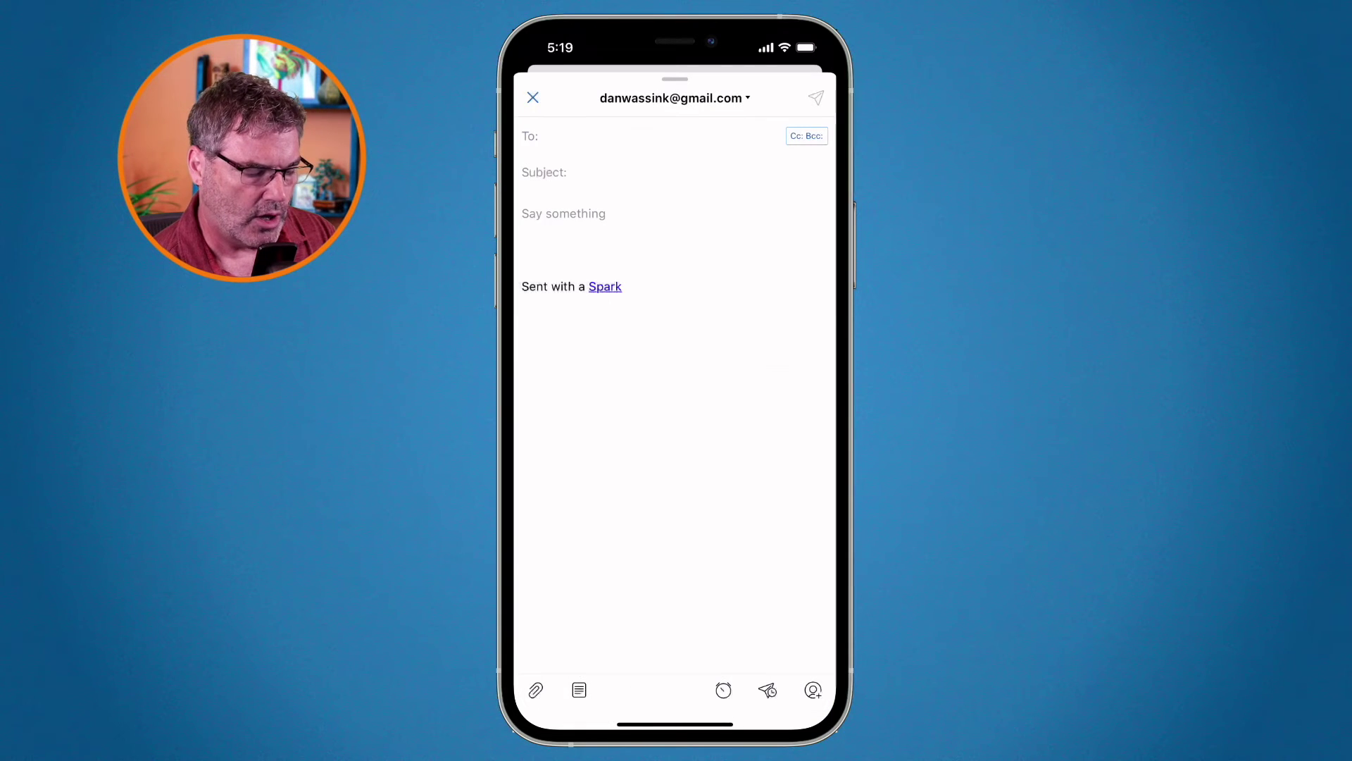
left_click(532, 97)
On the iPhone, go to Settings > Scheduling > Reminders to view the preset reminder times
left_click(533, 86)
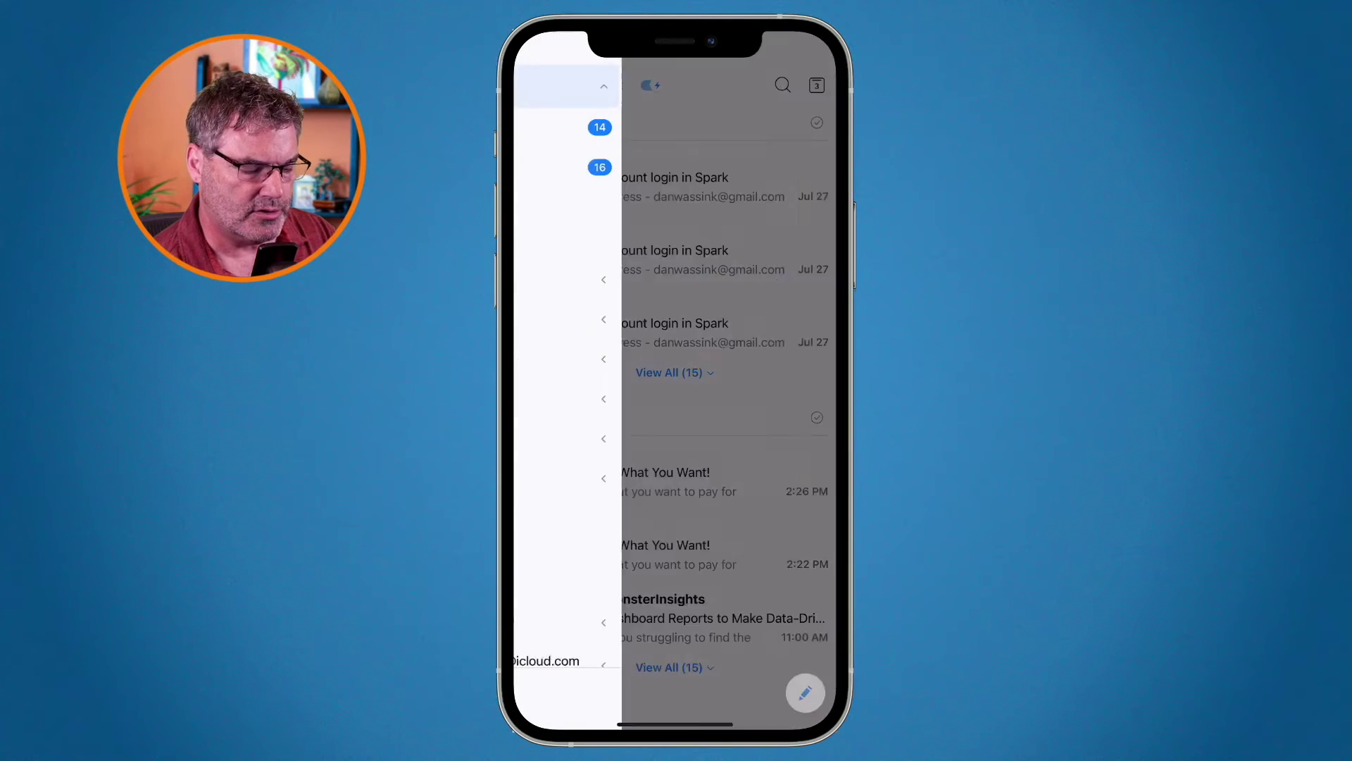
left_click(575, 687)
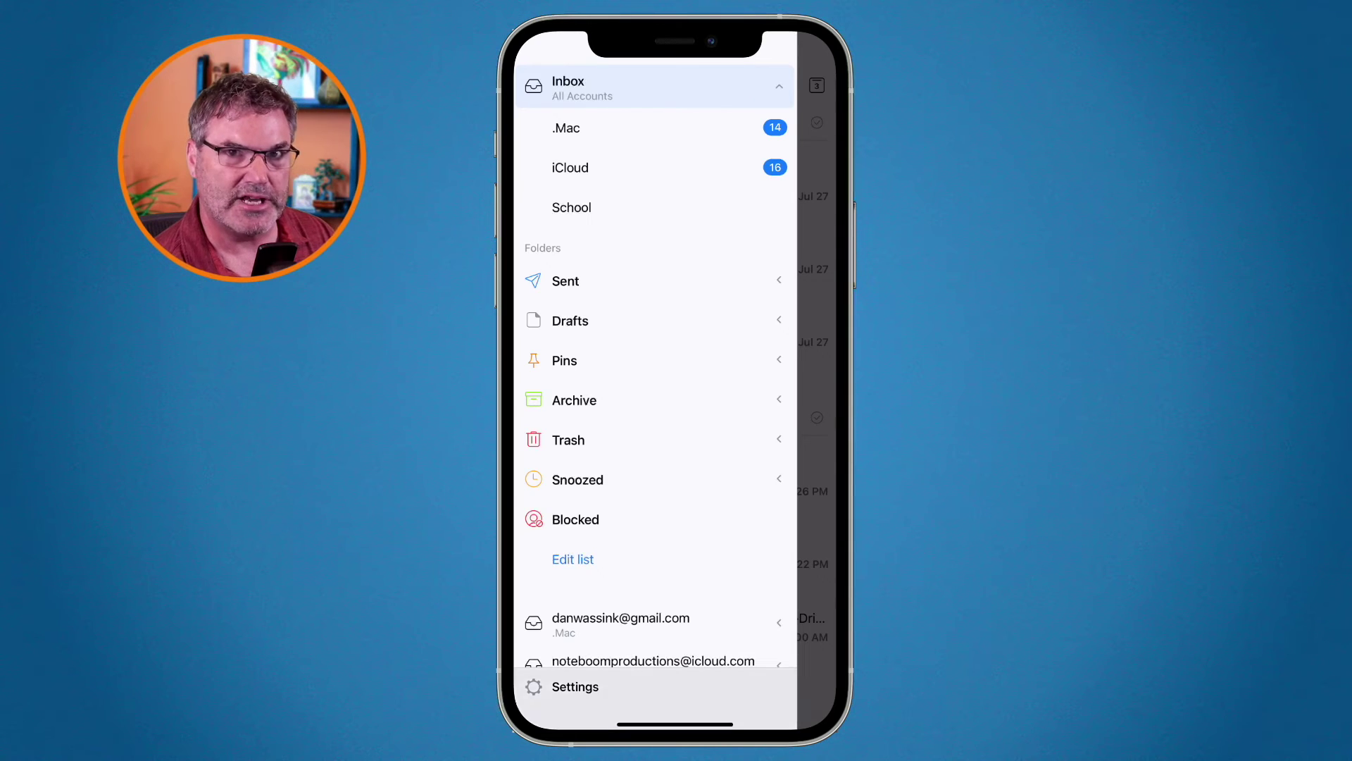
scroll(675, 422, "down", 5)
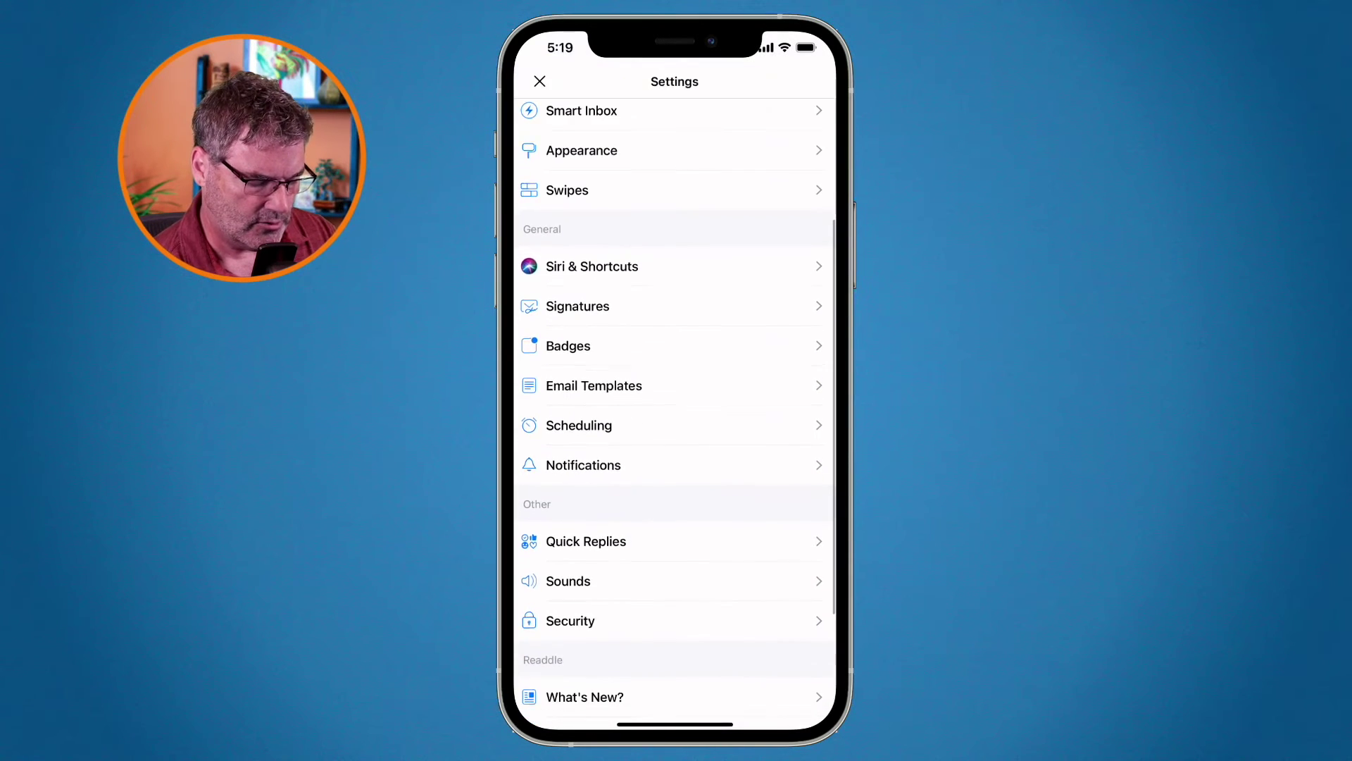
left_click(577, 426)
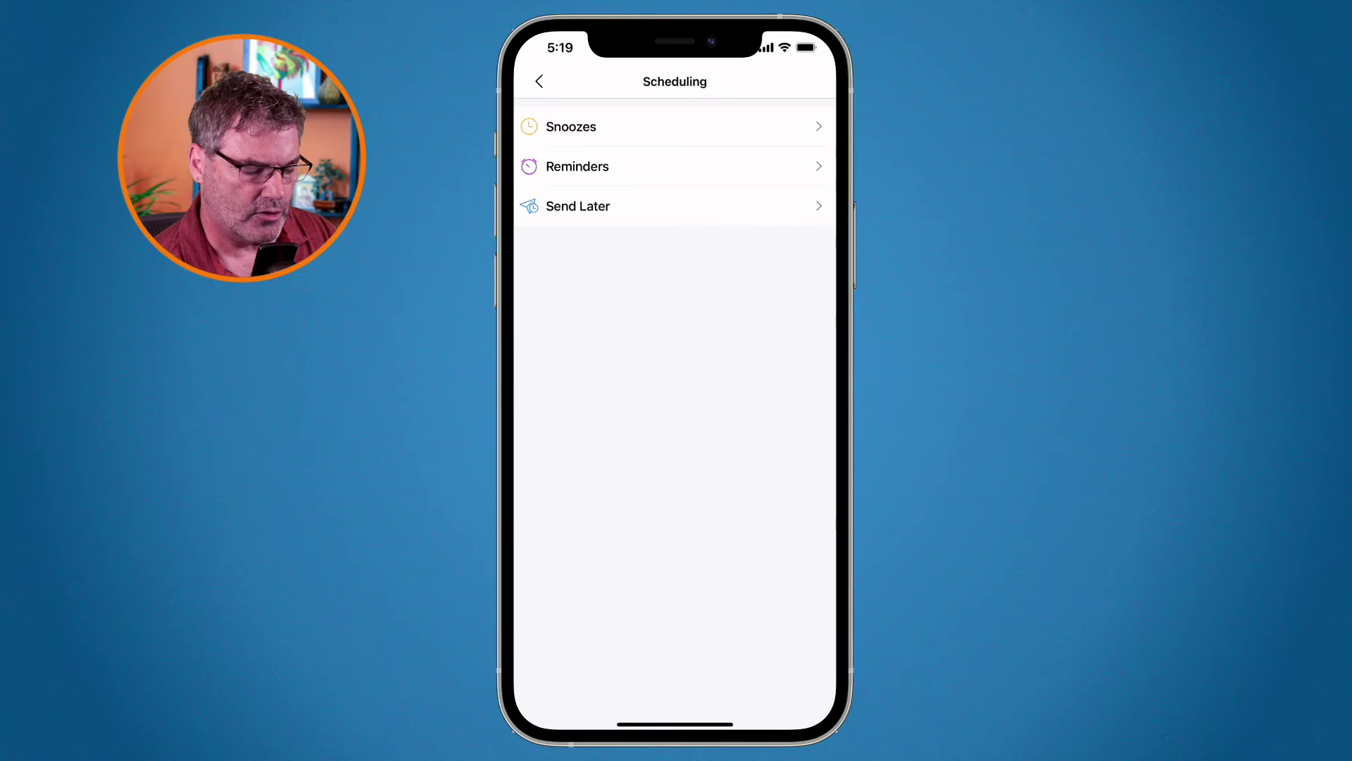
left_click(577, 166)
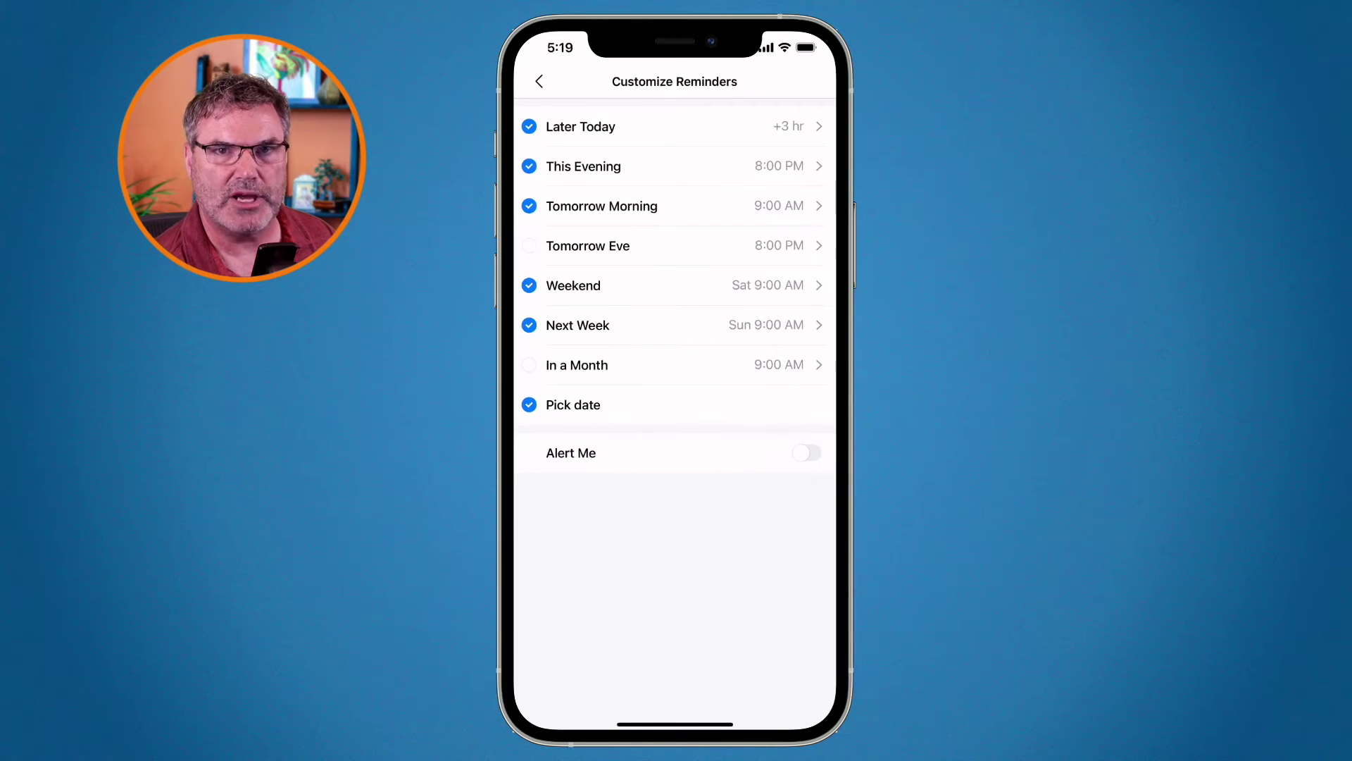